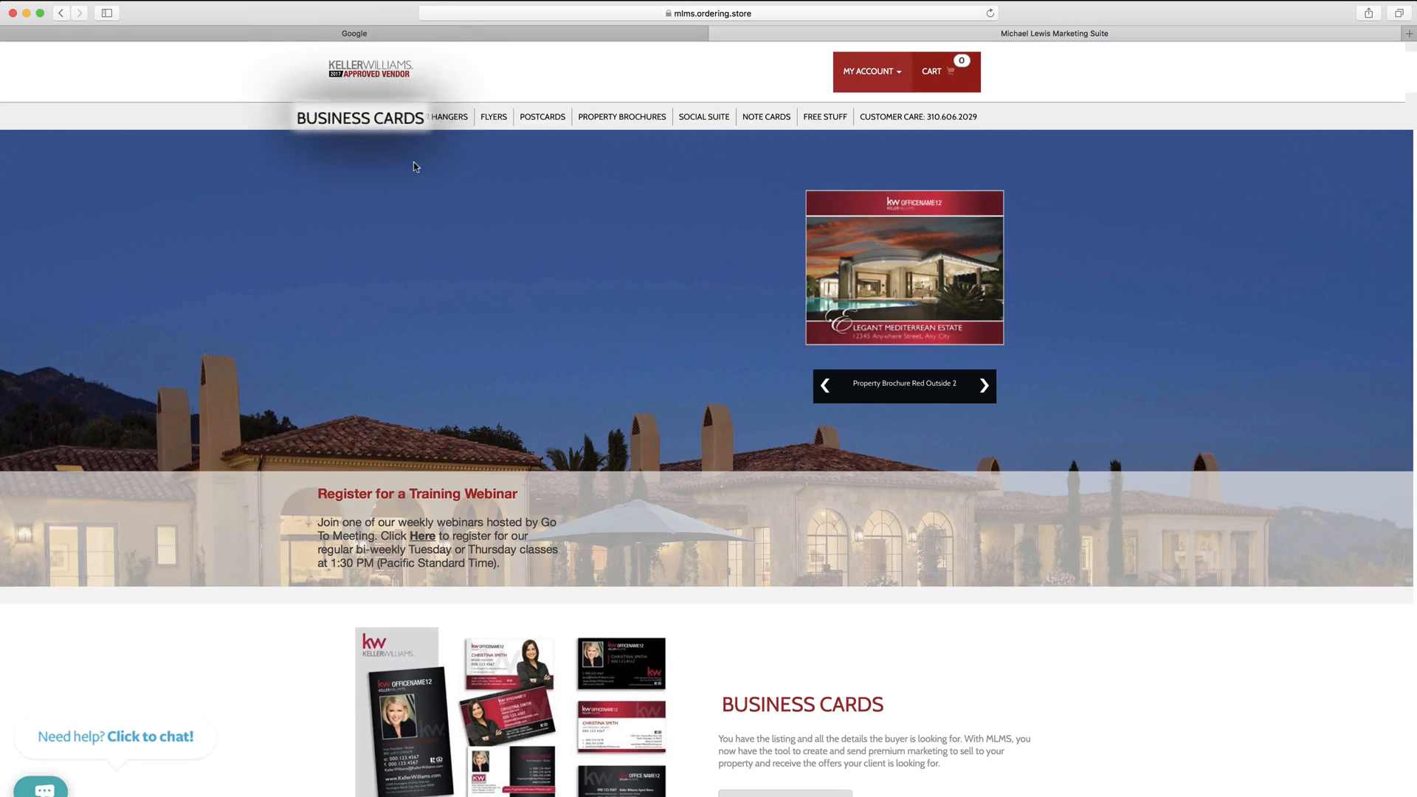
Step: Open the business card catalogue and look through the Slate, White, Posh, Specialty, Commercial, Design My Own and Upload My Own Design categories
{"action": "left_click", "coordinate": [377, 121]}
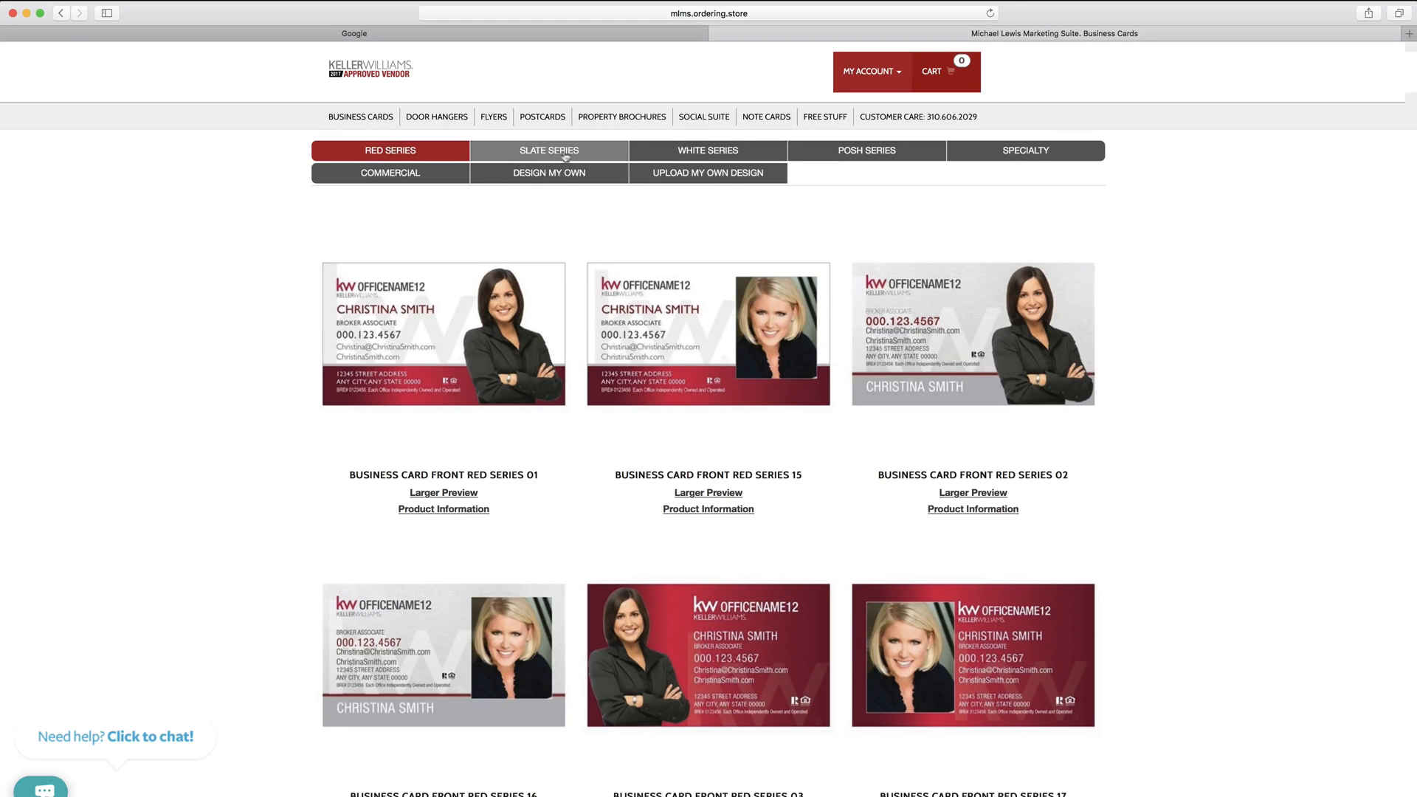
{"action": "left_click", "coordinate": [587, 151]}
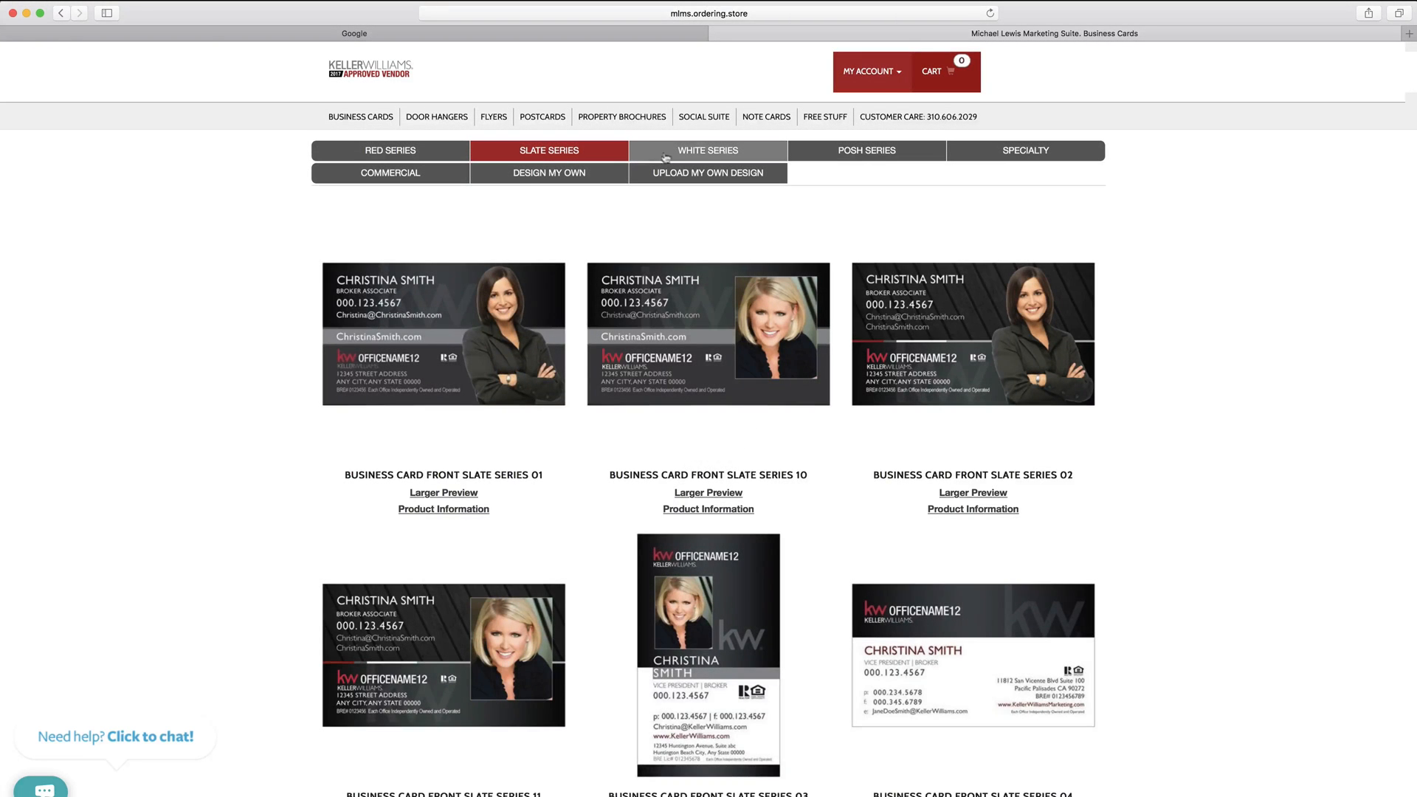
{"action": "left_click", "coordinate": [721, 157]}
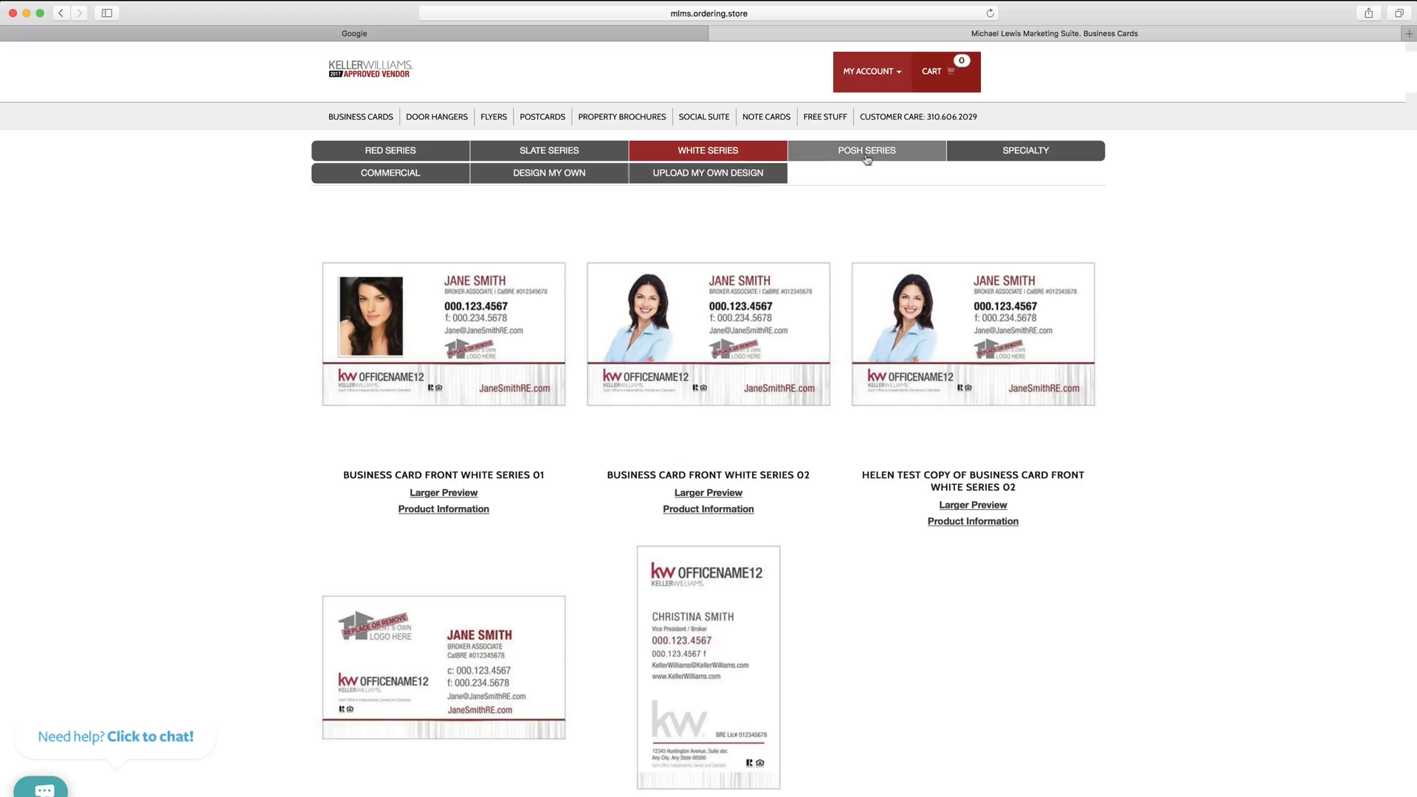
{"action": "left_click", "coordinate": [864, 155]}
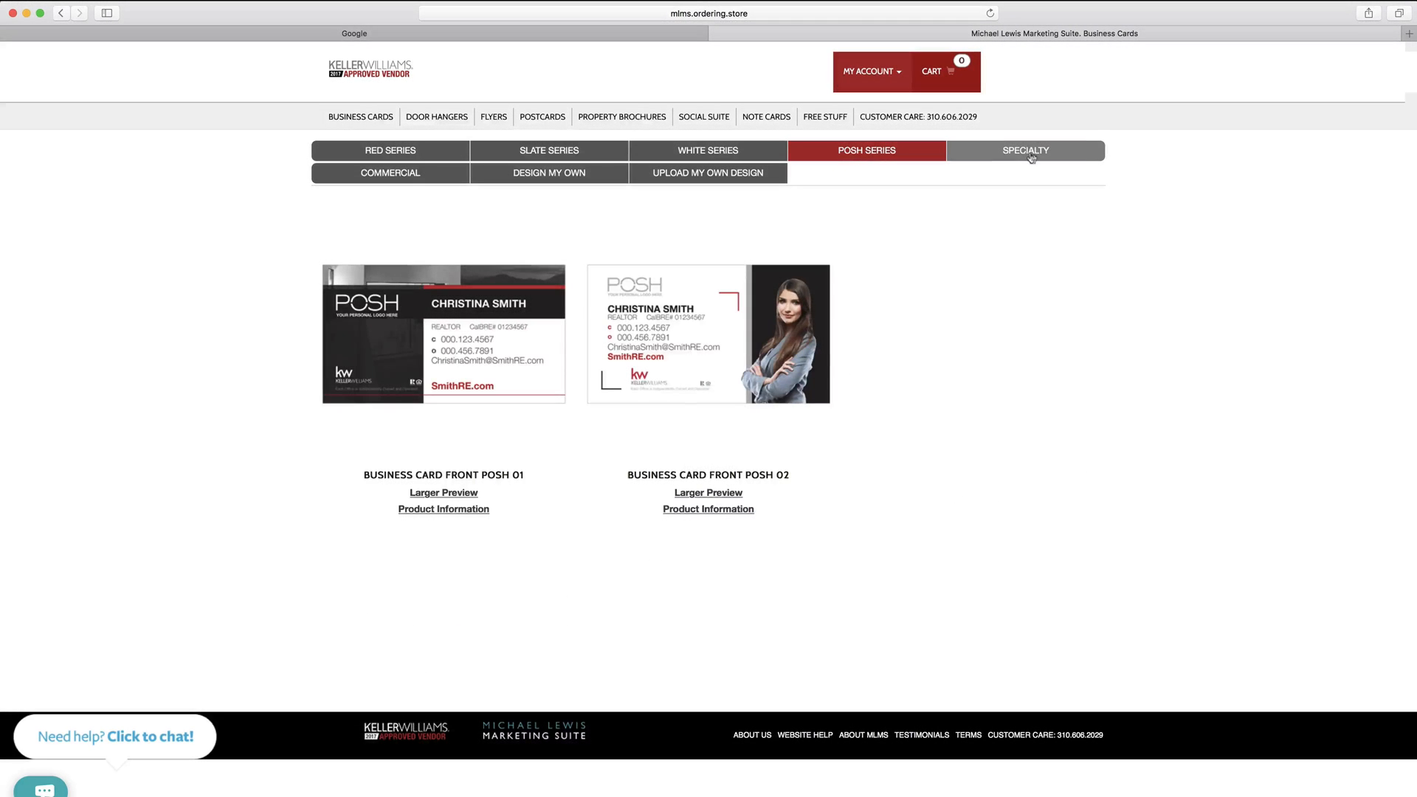
{"action": "left_click", "coordinate": [994, 157]}
{"action": "left_click", "coordinate": [427, 176]}
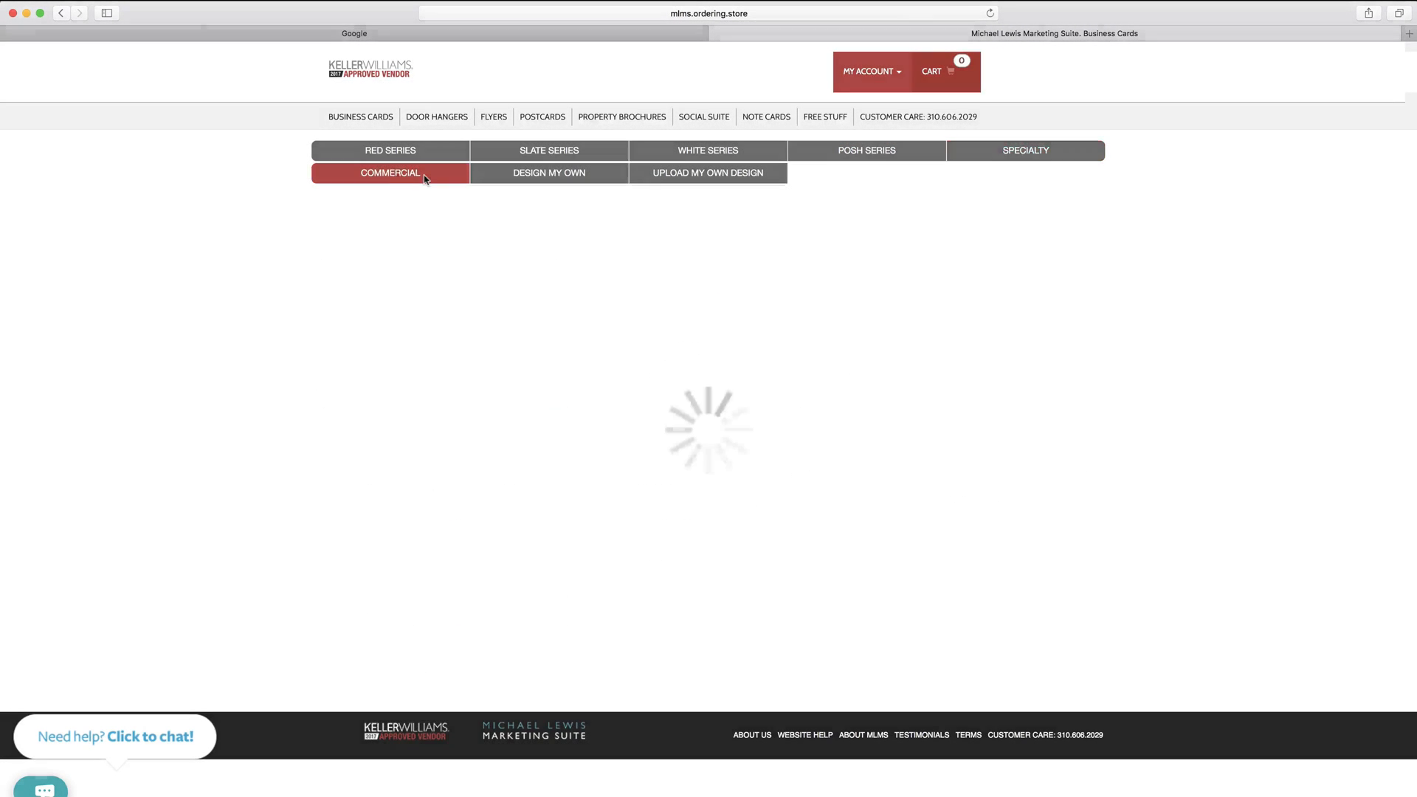
{"action": "left_click", "coordinate": [552, 176]}
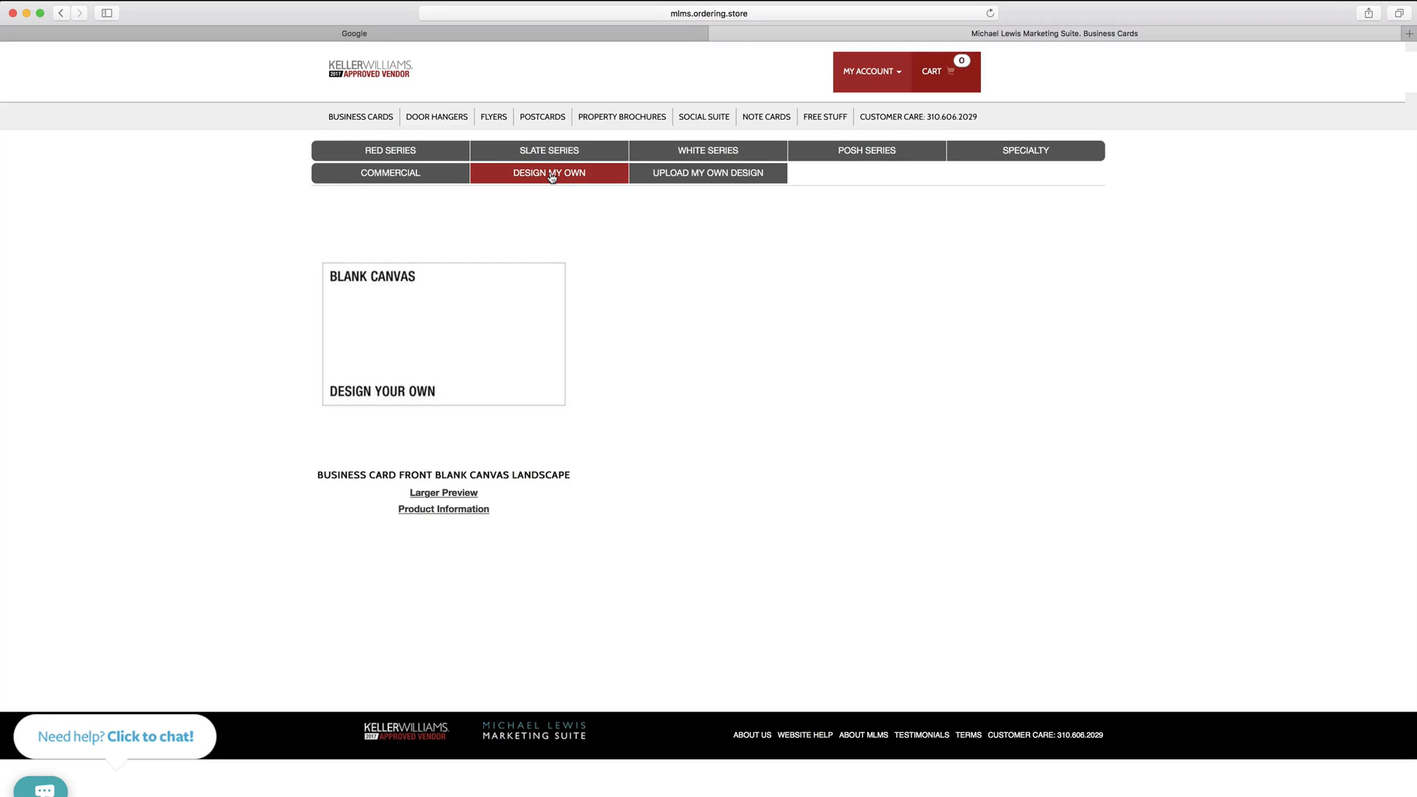
{"action": "left_click", "coordinate": [693, 174]}
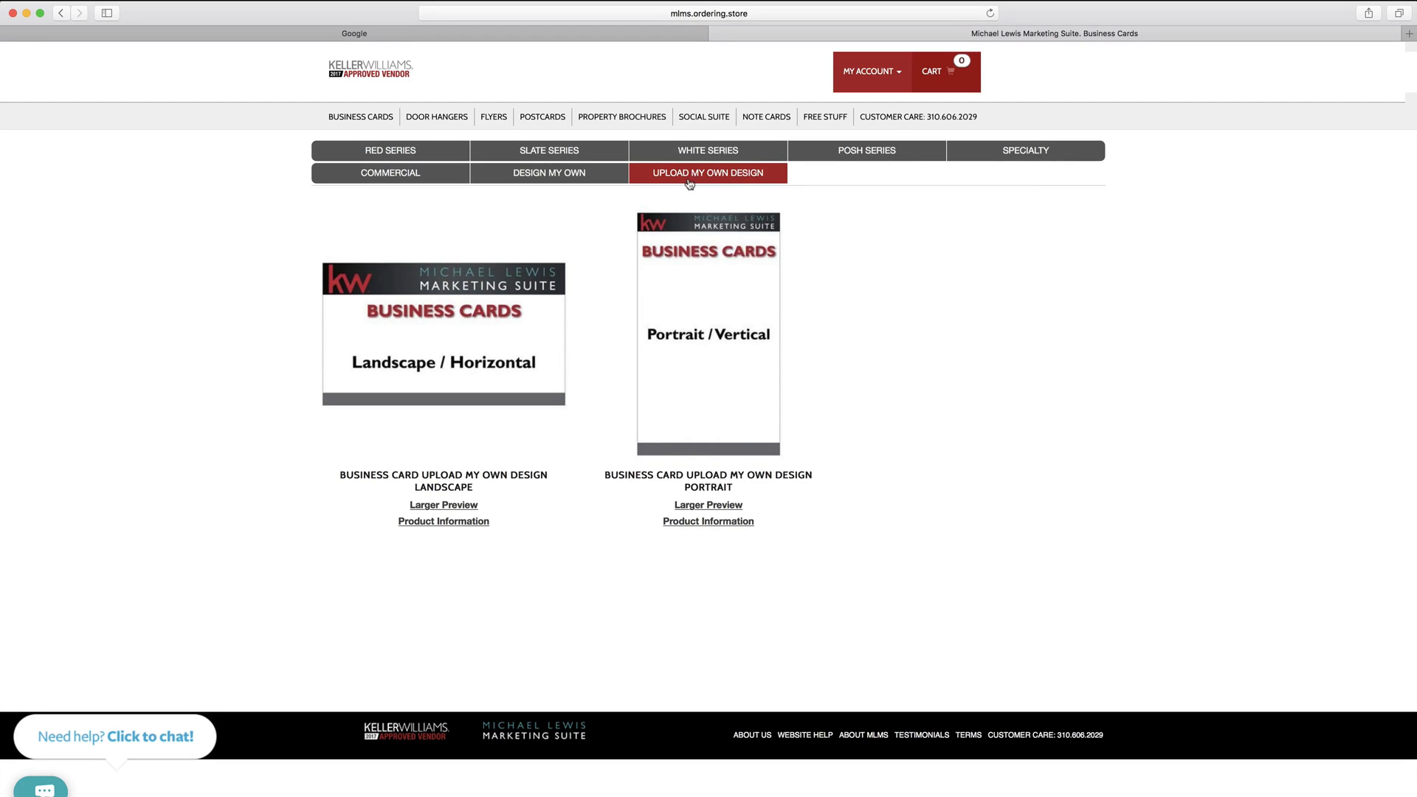
Step: Return to the Red Series, preview Business Card Front Red Series 01 and select it as the front template
{"action": "left_click", "coordinate": [432, 160]}
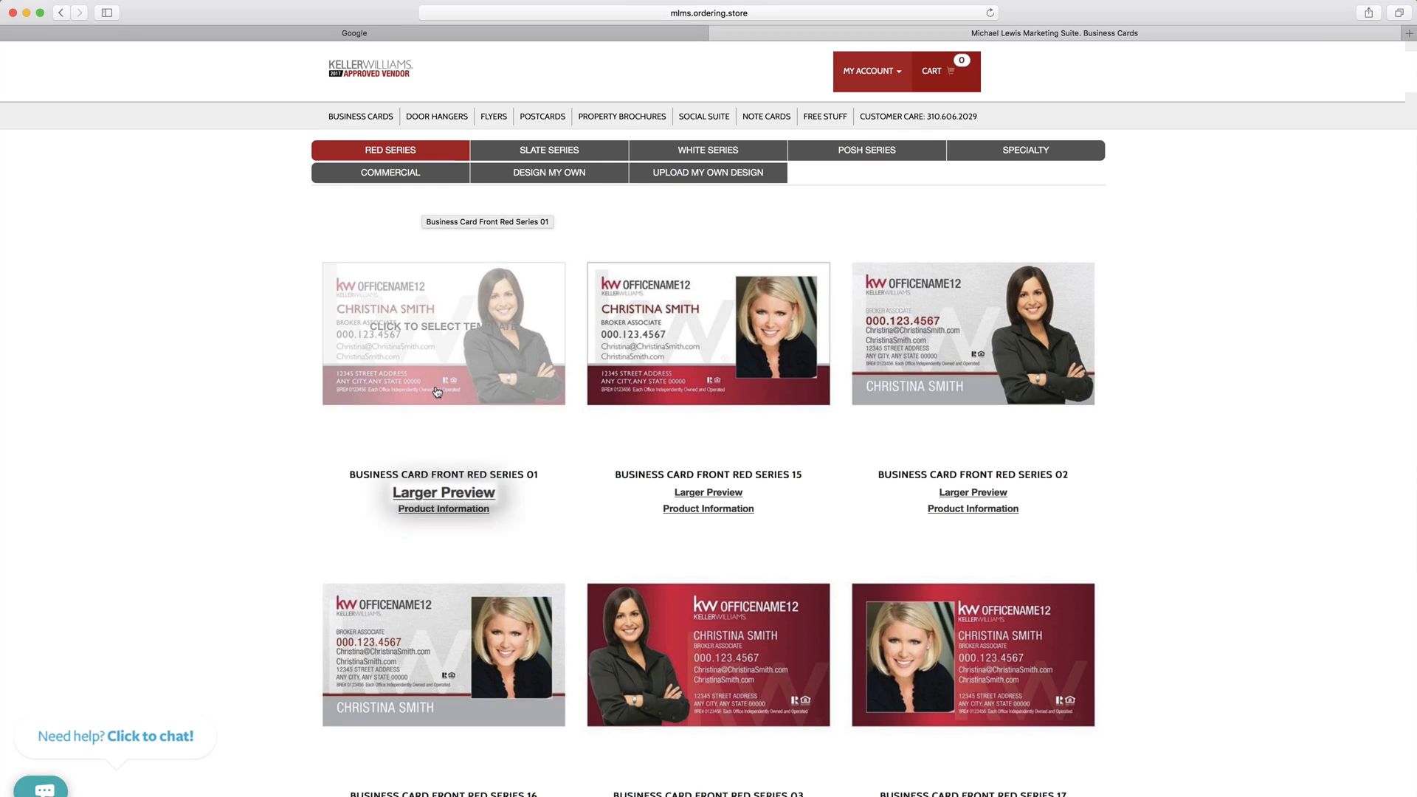
{"action": "left_click", "coordinate": [455, 498]}
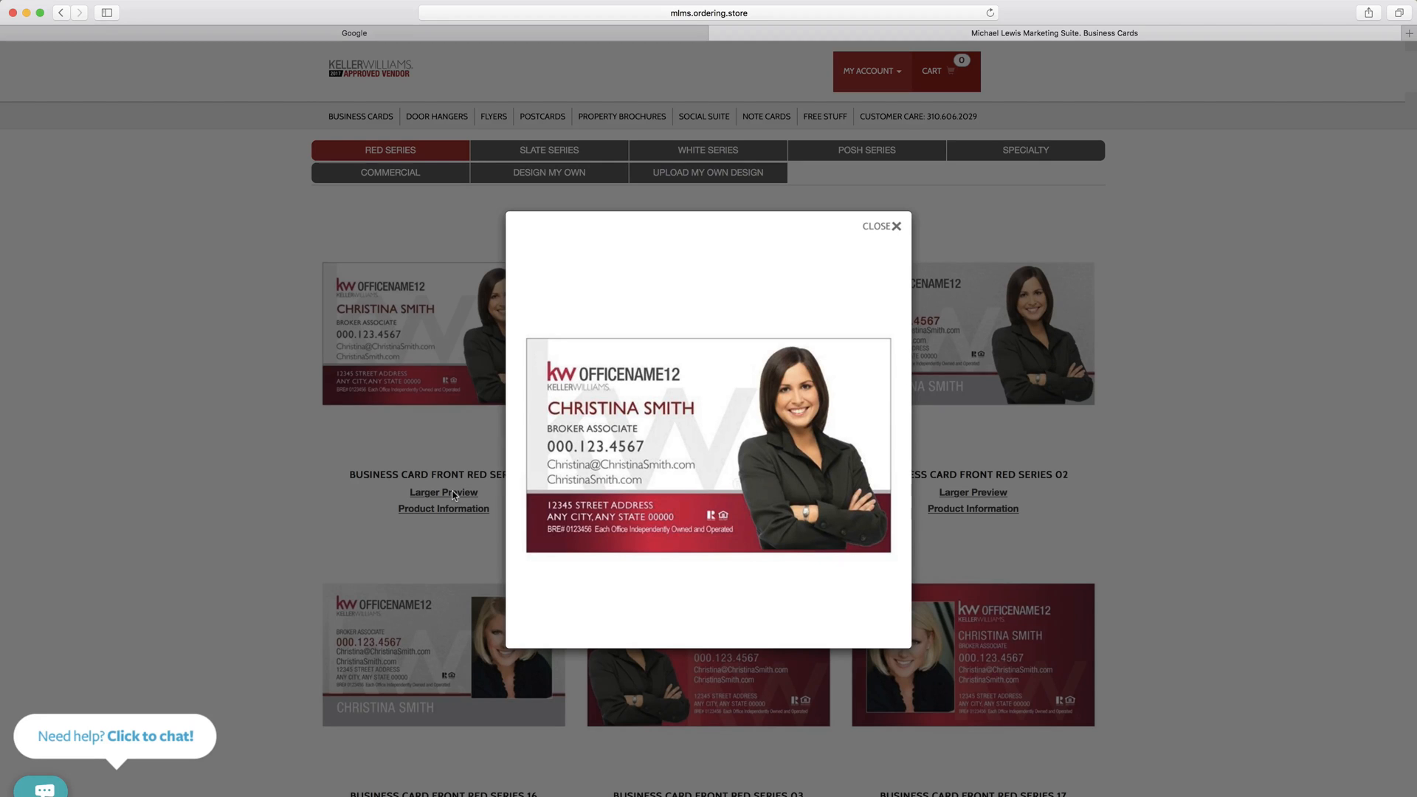
{"action": "left_click", "coordinate": [893, 226]}
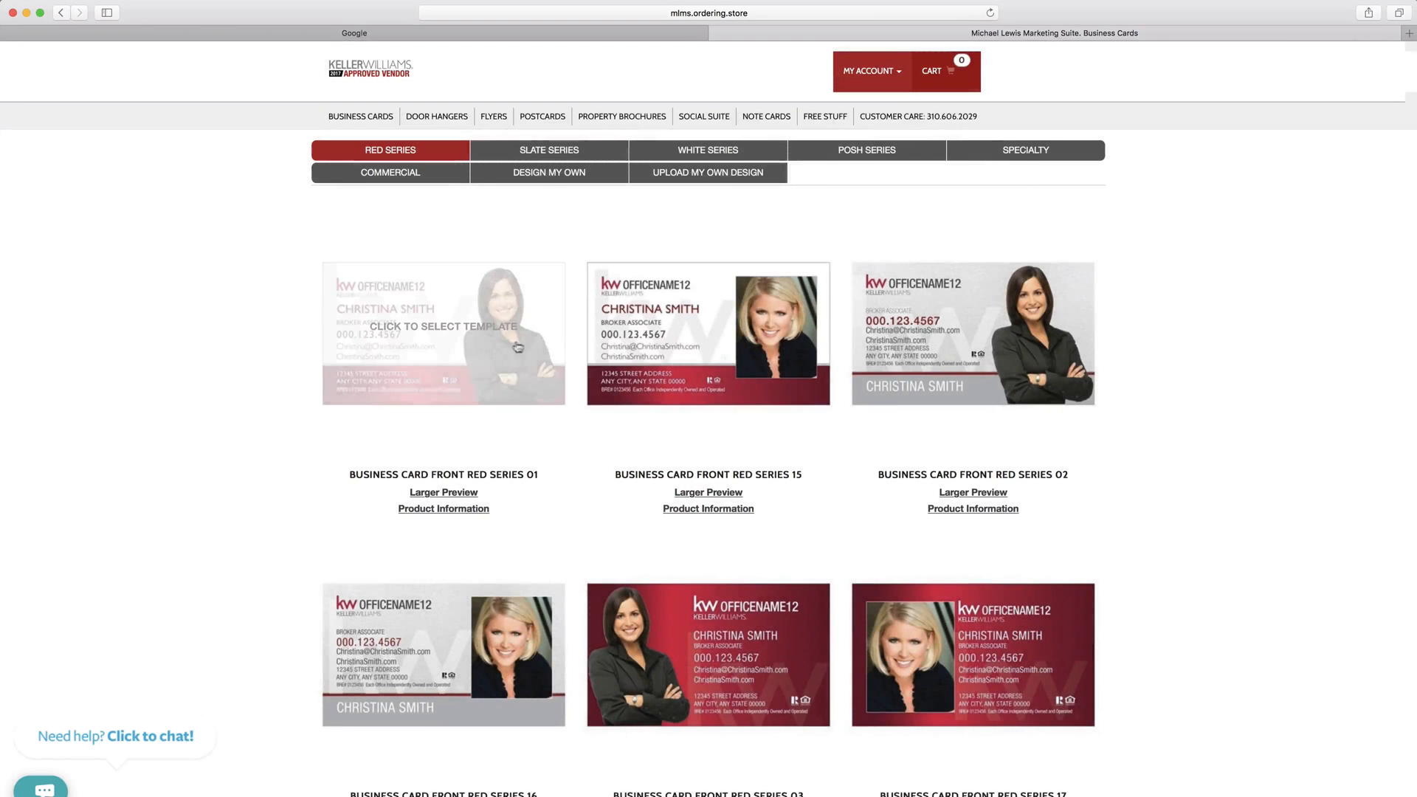
{"action": "left_click", "coordinate": [430, 347]}
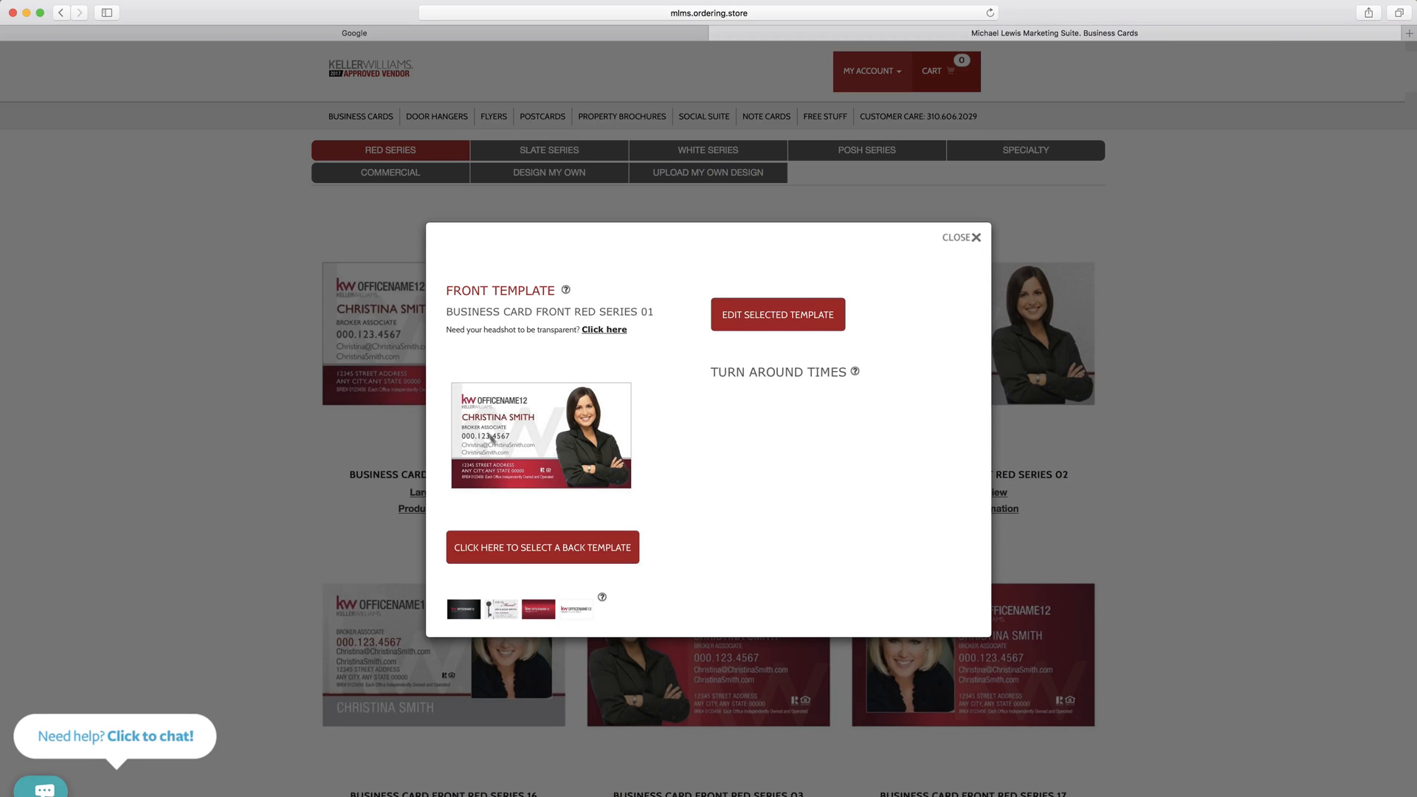
Step: Preview the red landscape design with the white OfficeName12 logo and select it as the back template
{"action": "left_click", "coordinate": [545, 551]}
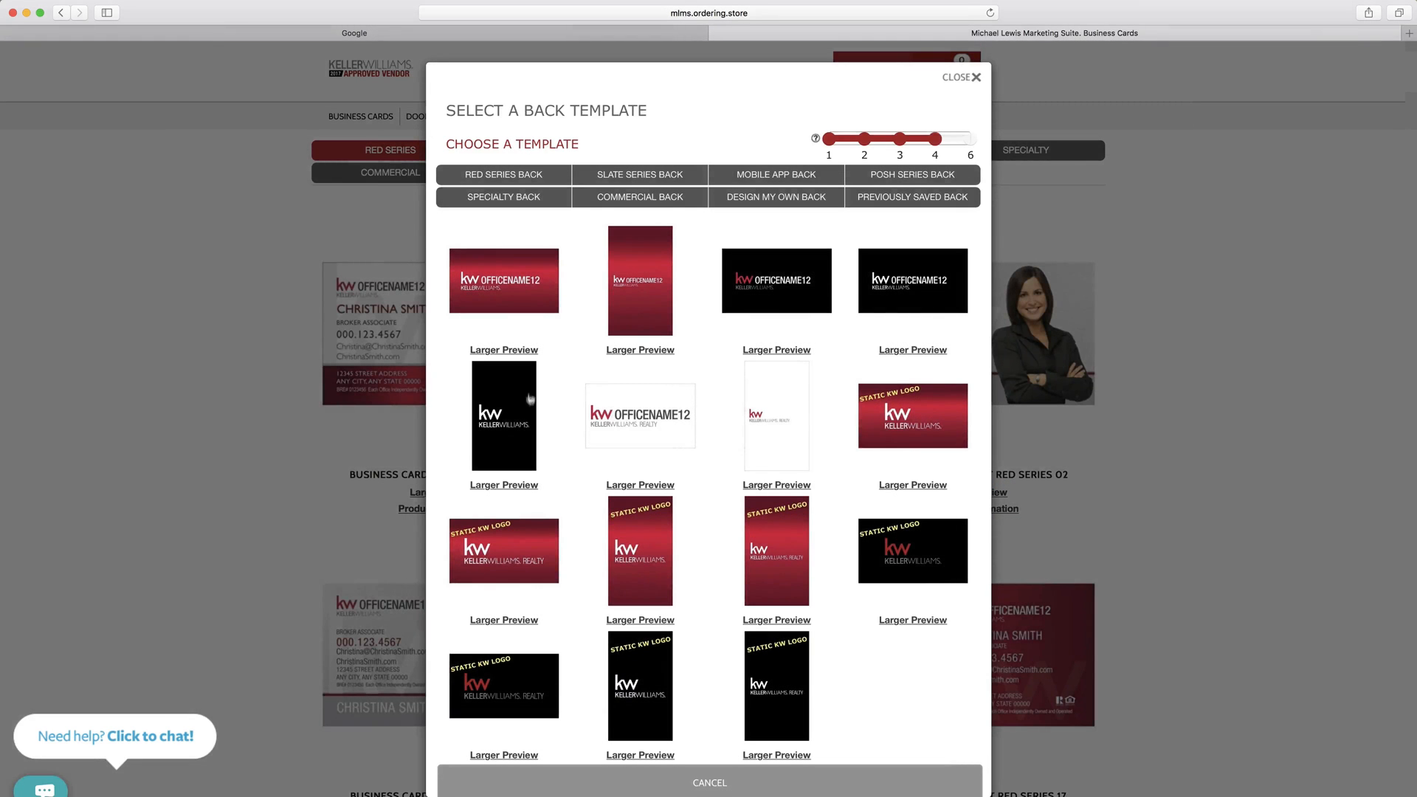
{"action": "left_click", "coordinate": [517, 353]}
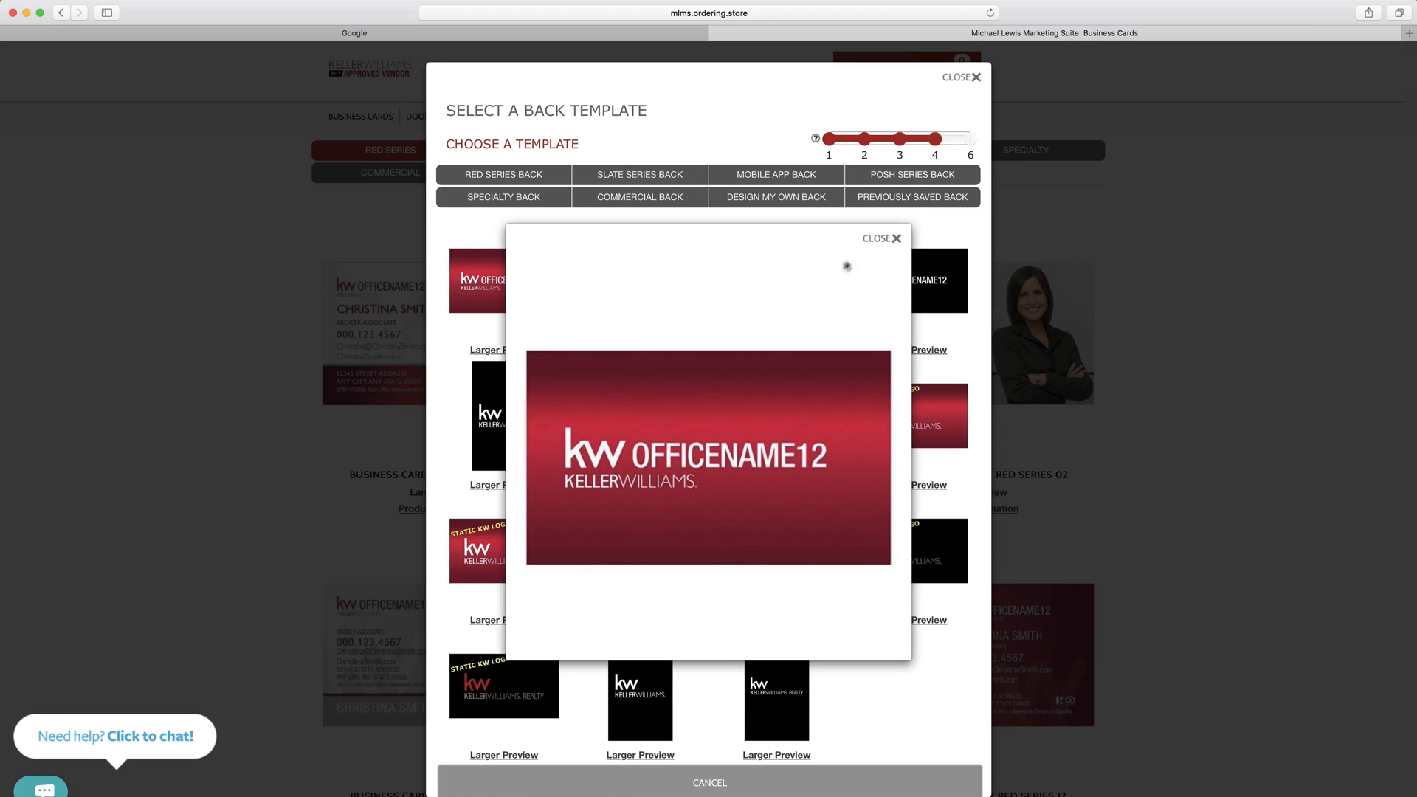
{"action": "left_click", "coordinate": [882, 241]}
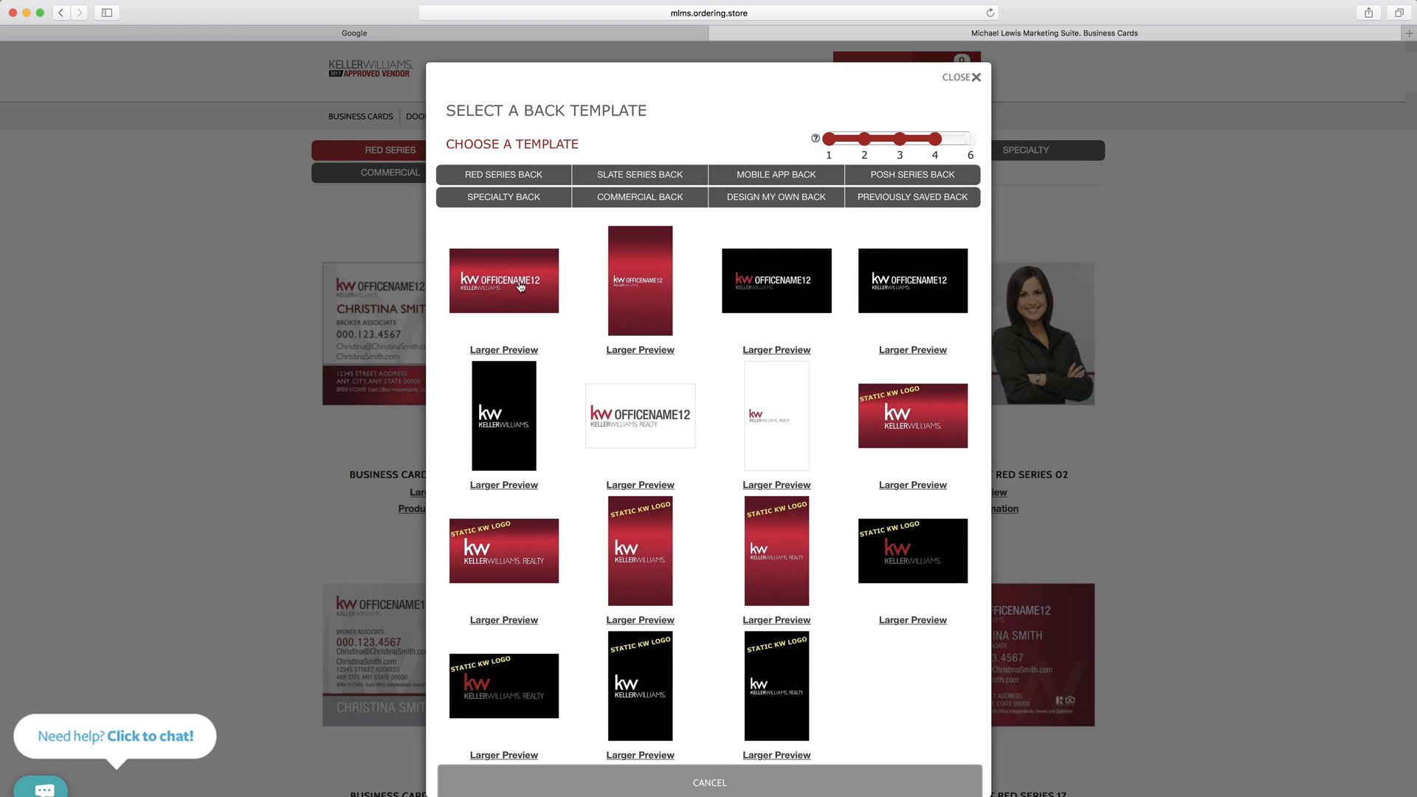
{"action": "left_click", "coordinate": [520, 286]}
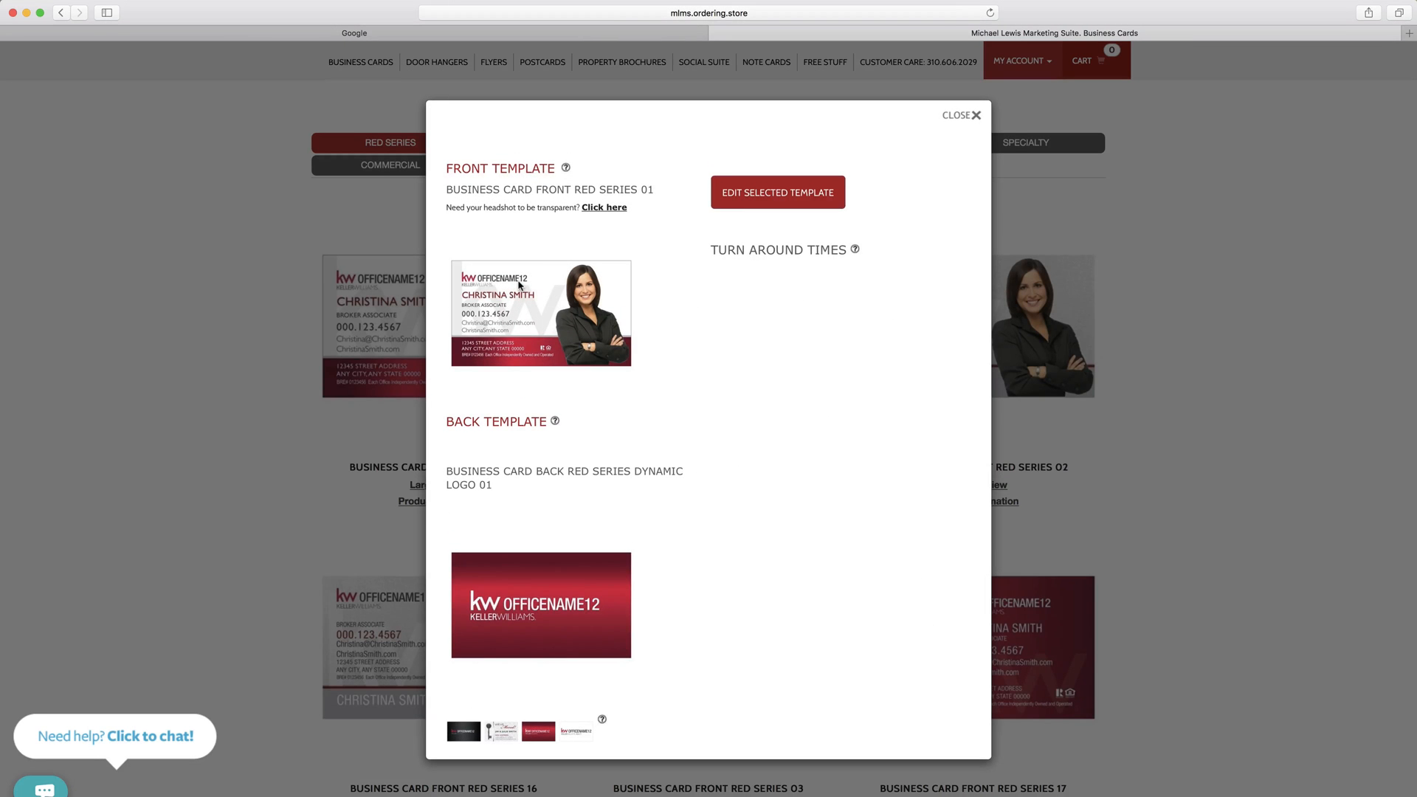
Step: Open the selected template for editing and enlarge the card front to 200%
{"action": "left_click", "coordinate": [833, 195]}
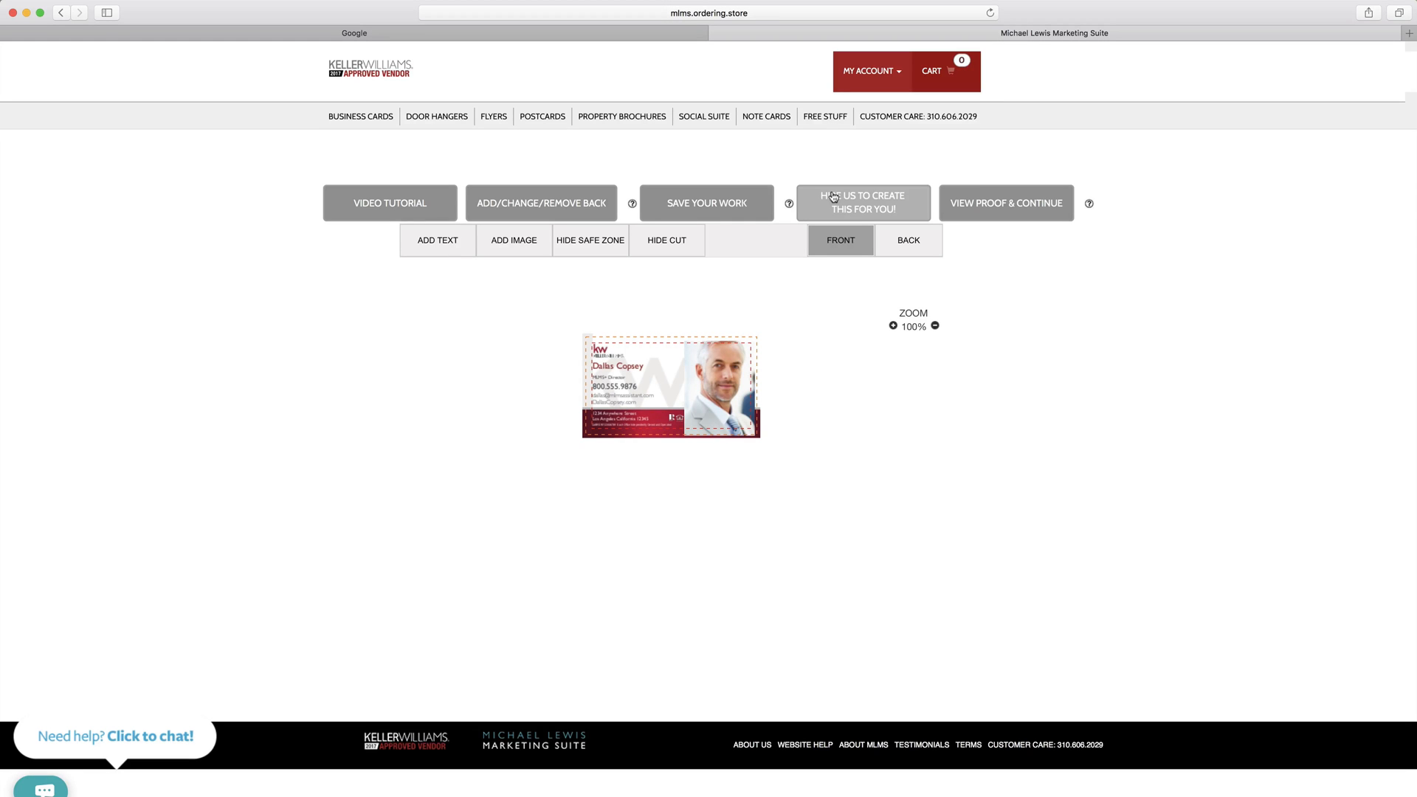
{"action": "scroll", "coordinate": [703, 261], "scroll_direction": "up", "scroll_amount": 5}
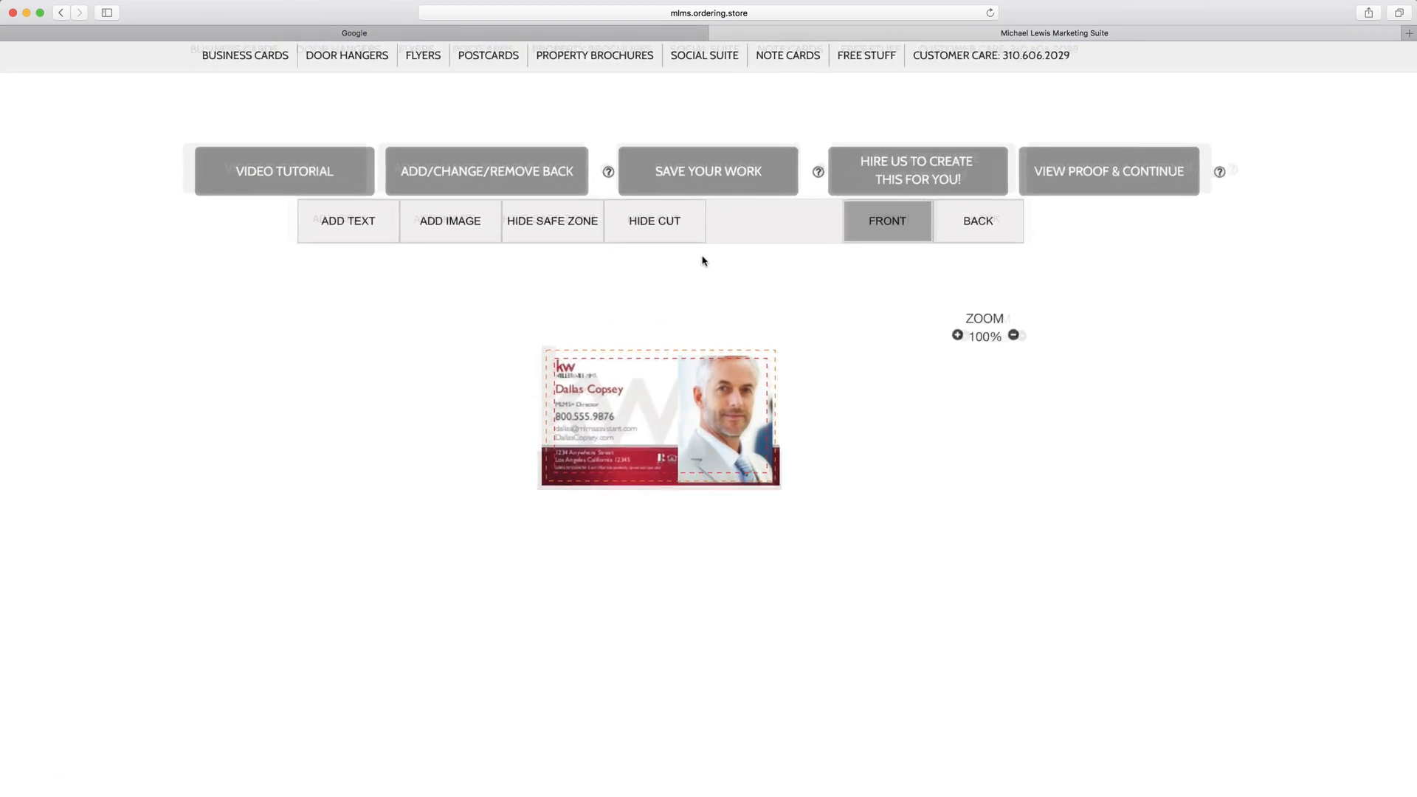
{"action": "scroll", "coordinate": [703, 260], "scroll_direction": "up", "scroll_amount": 2}
{"action": "scroll", "coordinate": [703, 261], "scroll_direction": "down", "scroll_amount": 7}
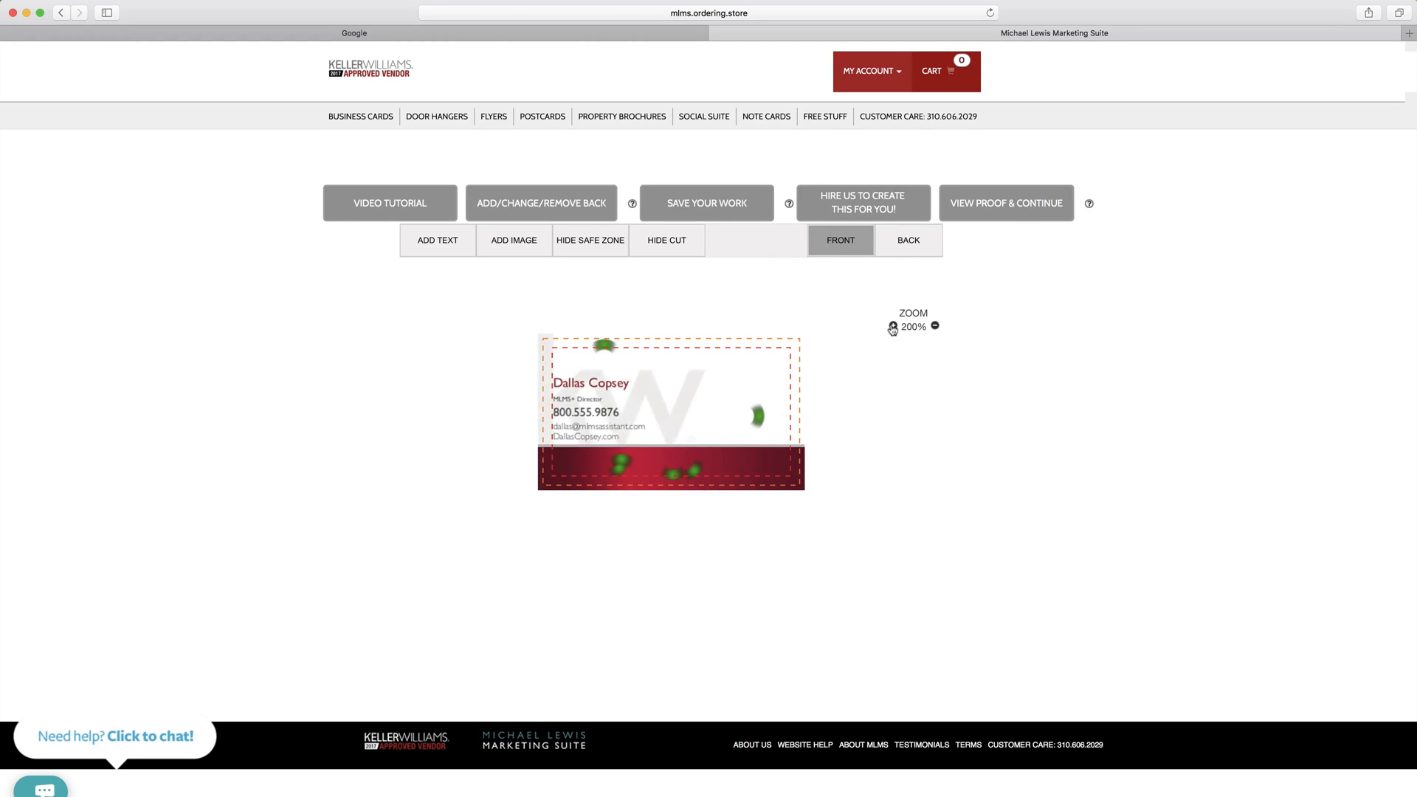
{"action": "left_click", "coordinate": [893, 326]}
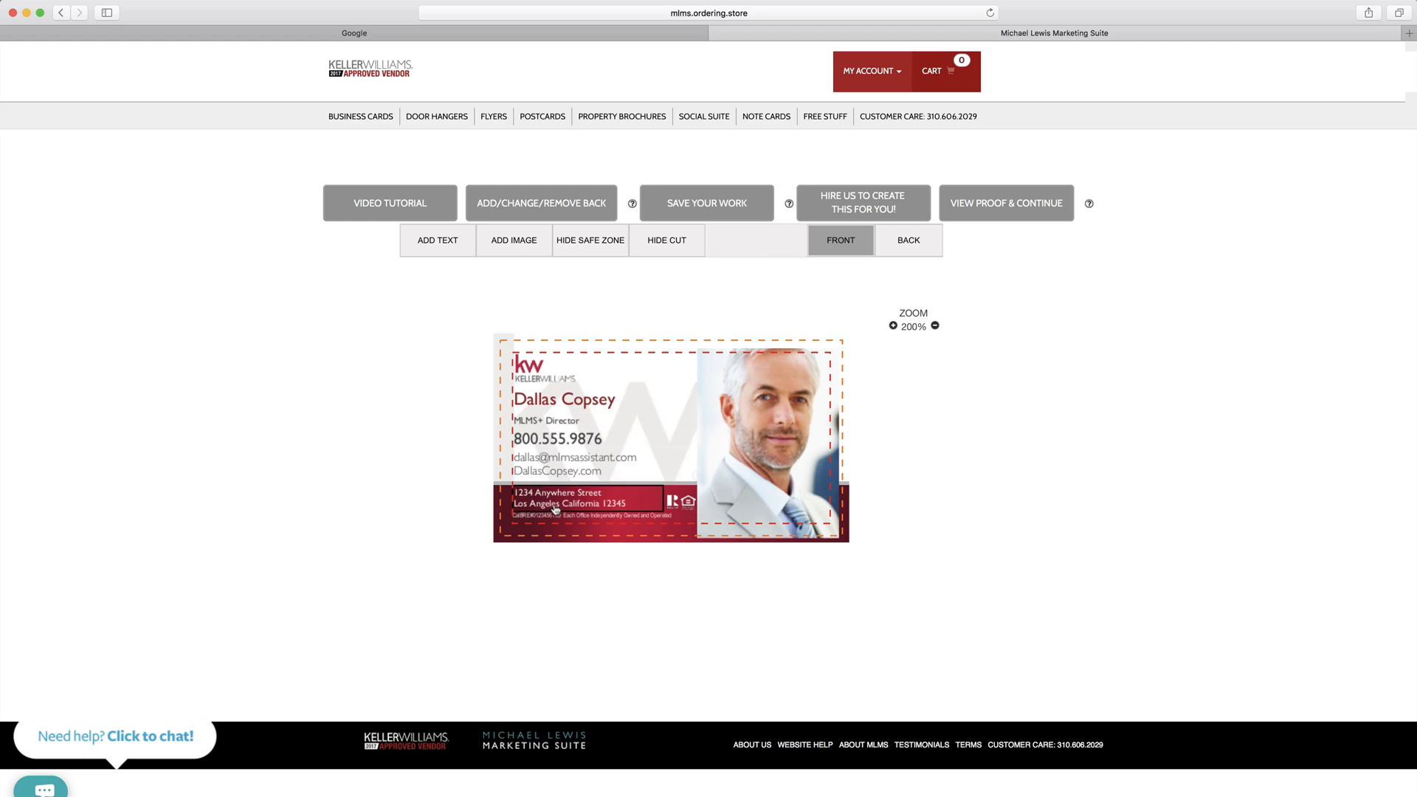
{"action": "left_click", "coordinate": [580, 407]}
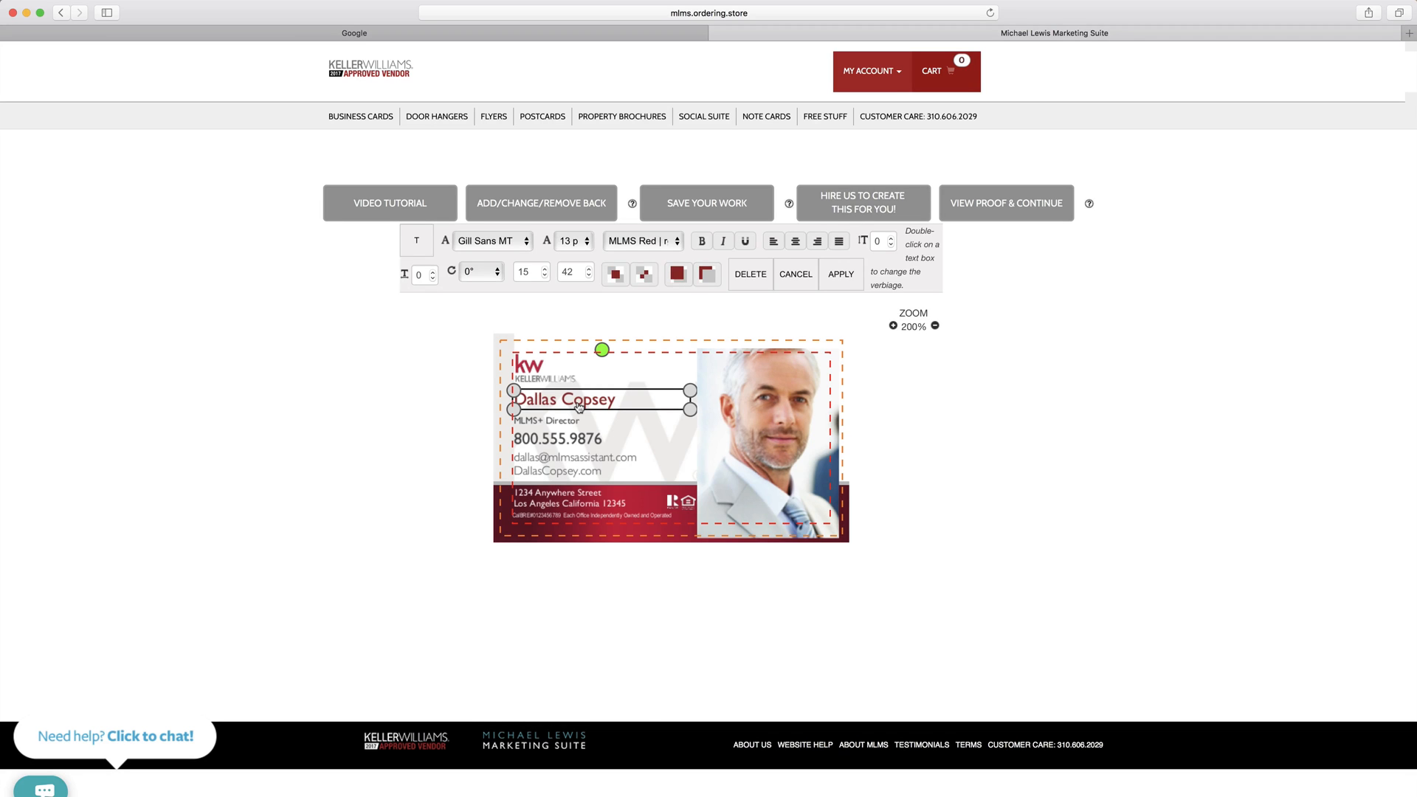
{"action": "double_click", "coordinate": [579, 407]}
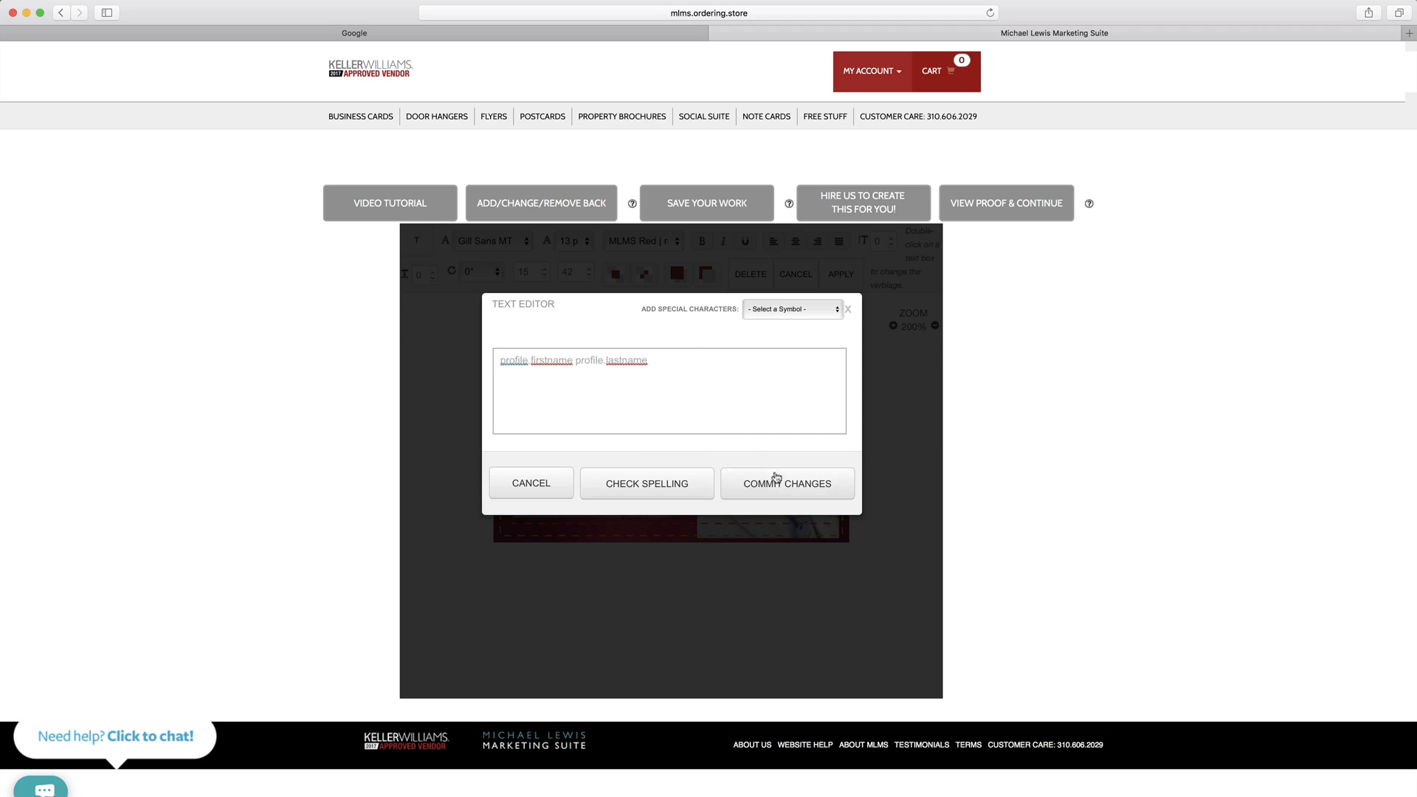
{"action": "left_click", "coordinate": [569, 483]}
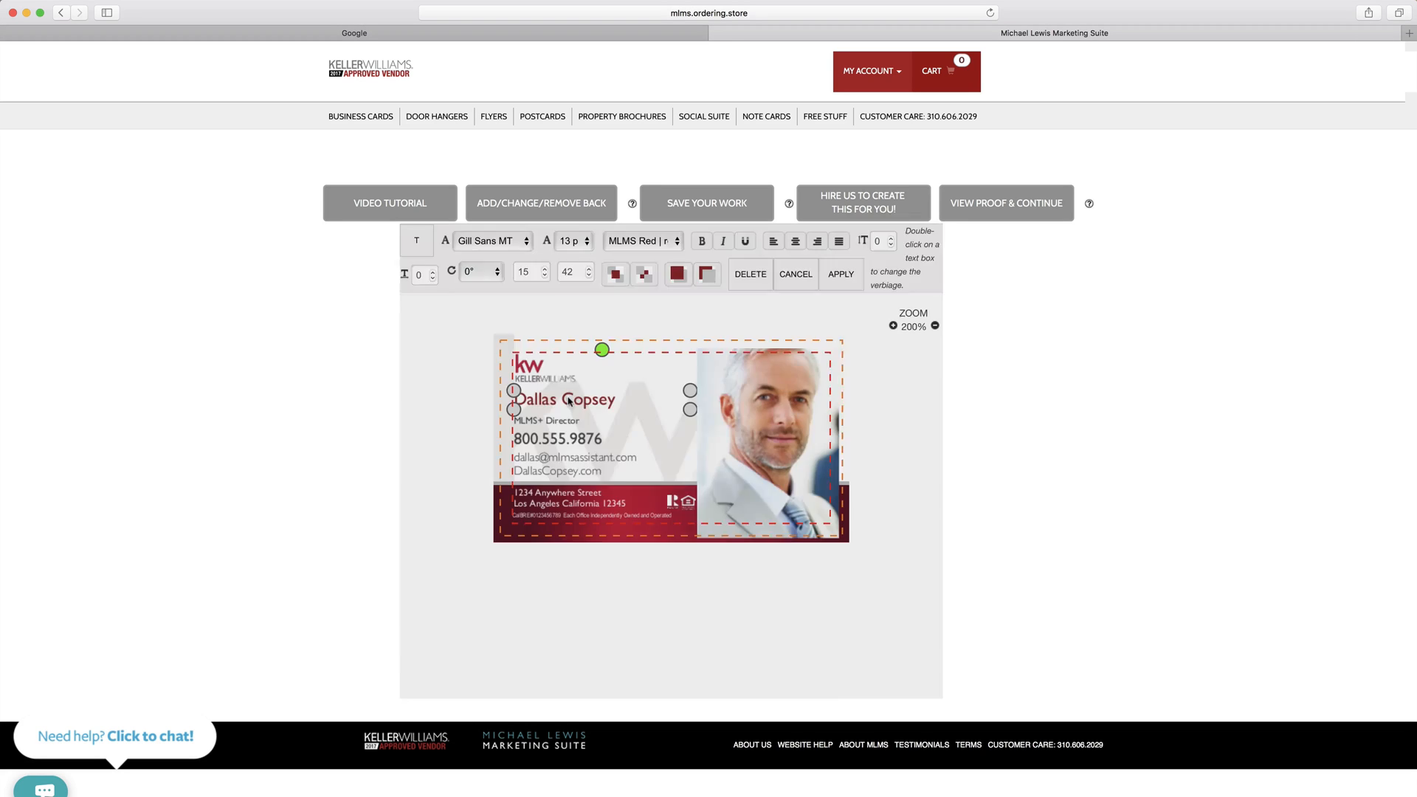
{"action": "double_click", "coordinate": [567, 401]}
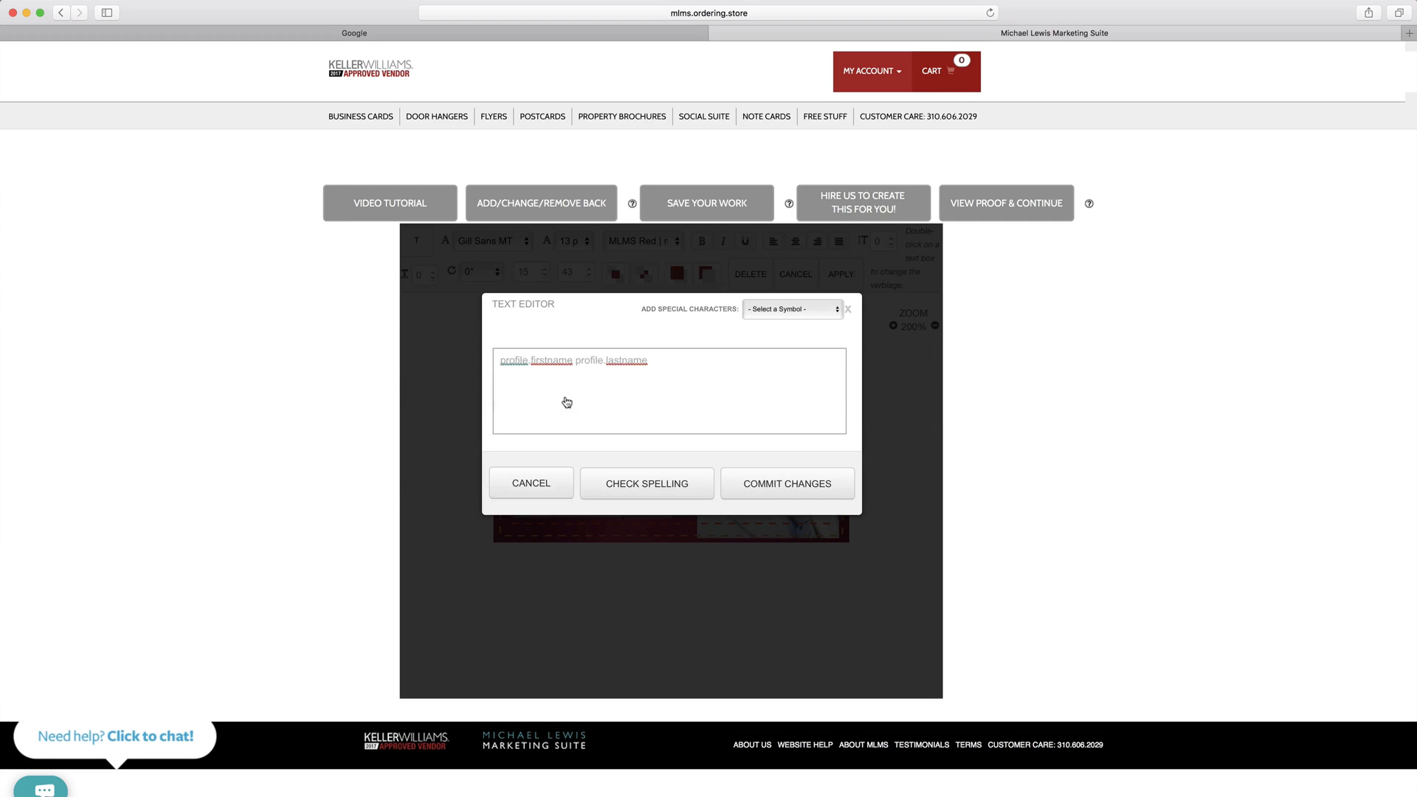
{"action": "left_click", "coordinate": [548, 486]}
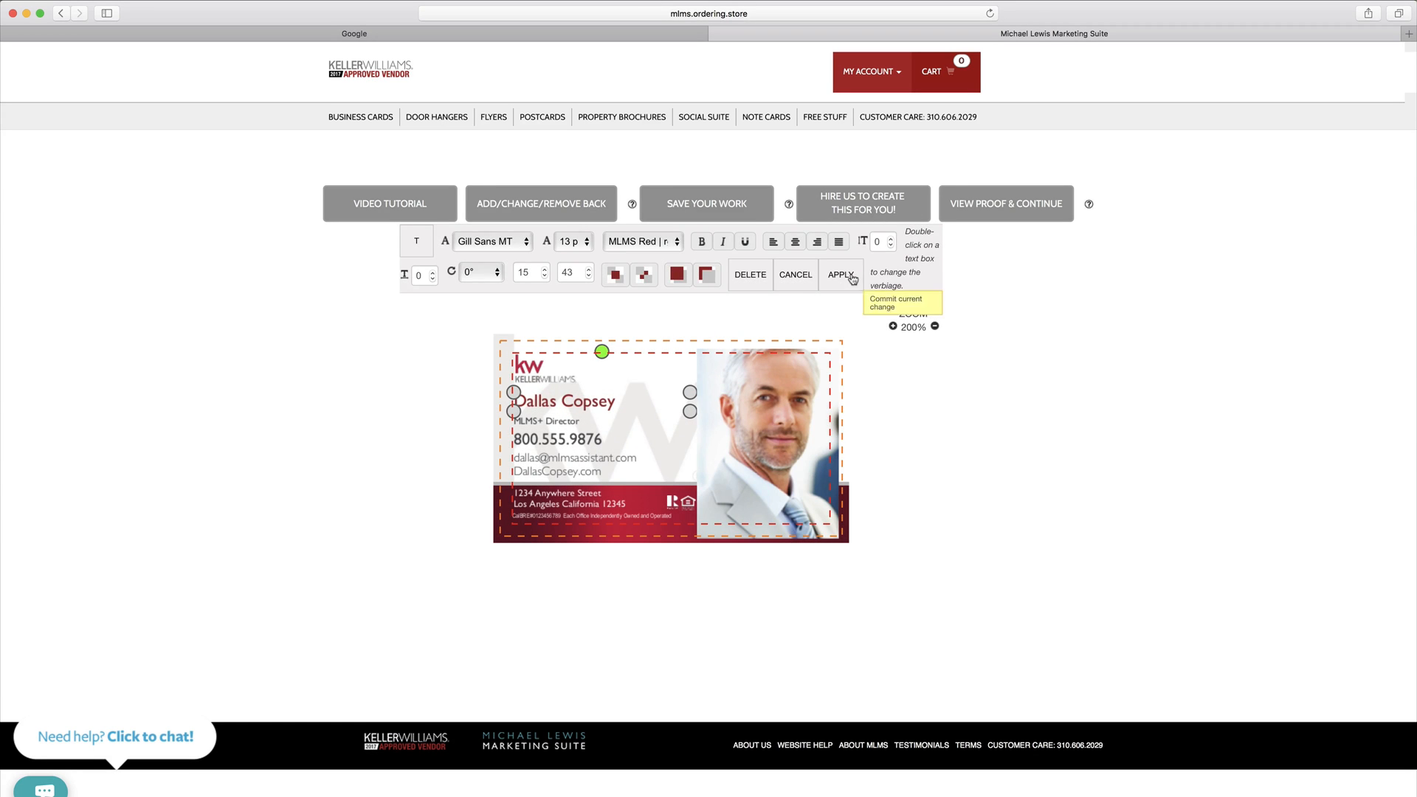
{"action": "left_click", "coordinate": [849, 276]}
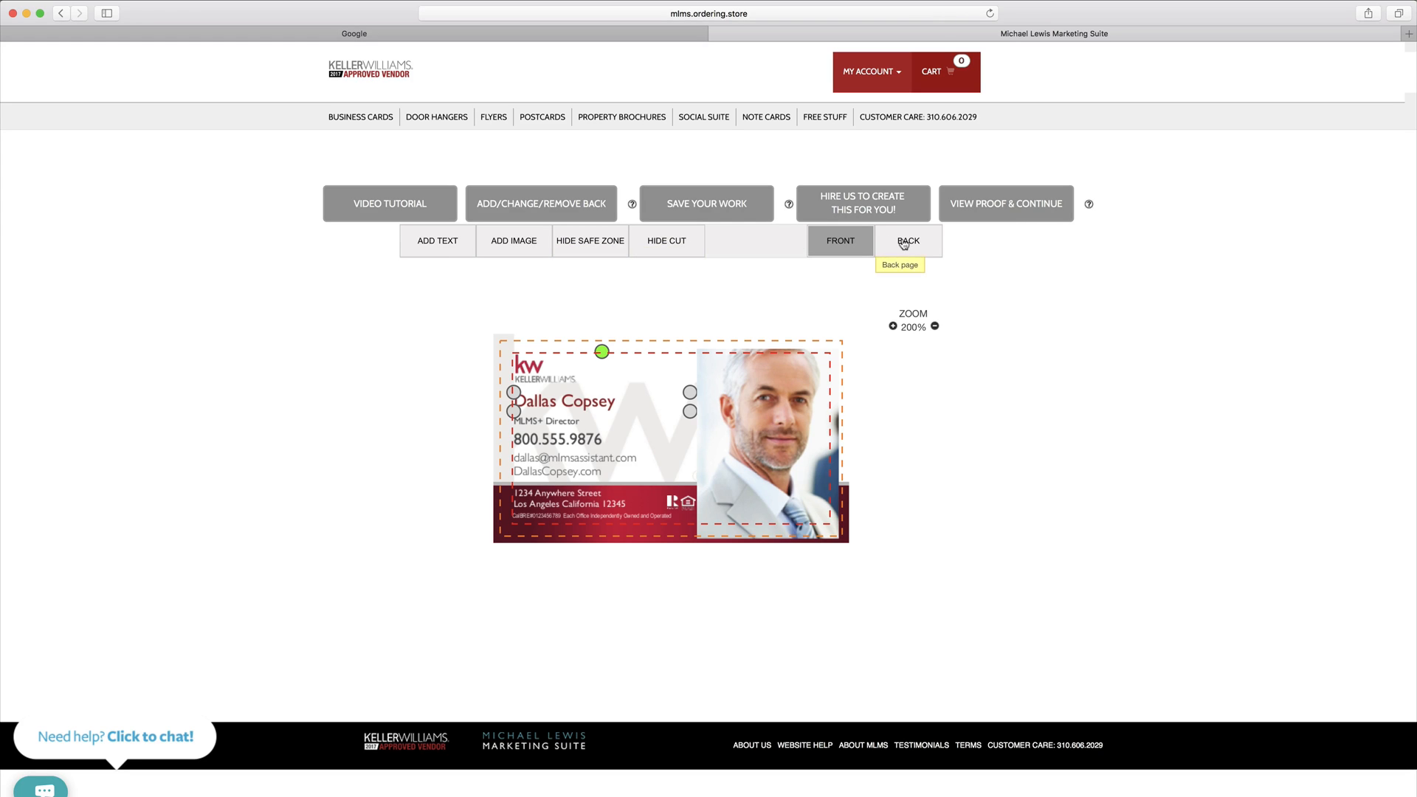
Step: Replace the profile name placeholders in the card front's name text with "First & Last" and commit the change
{"action": "left_click", "coordinate": [598, 406]}
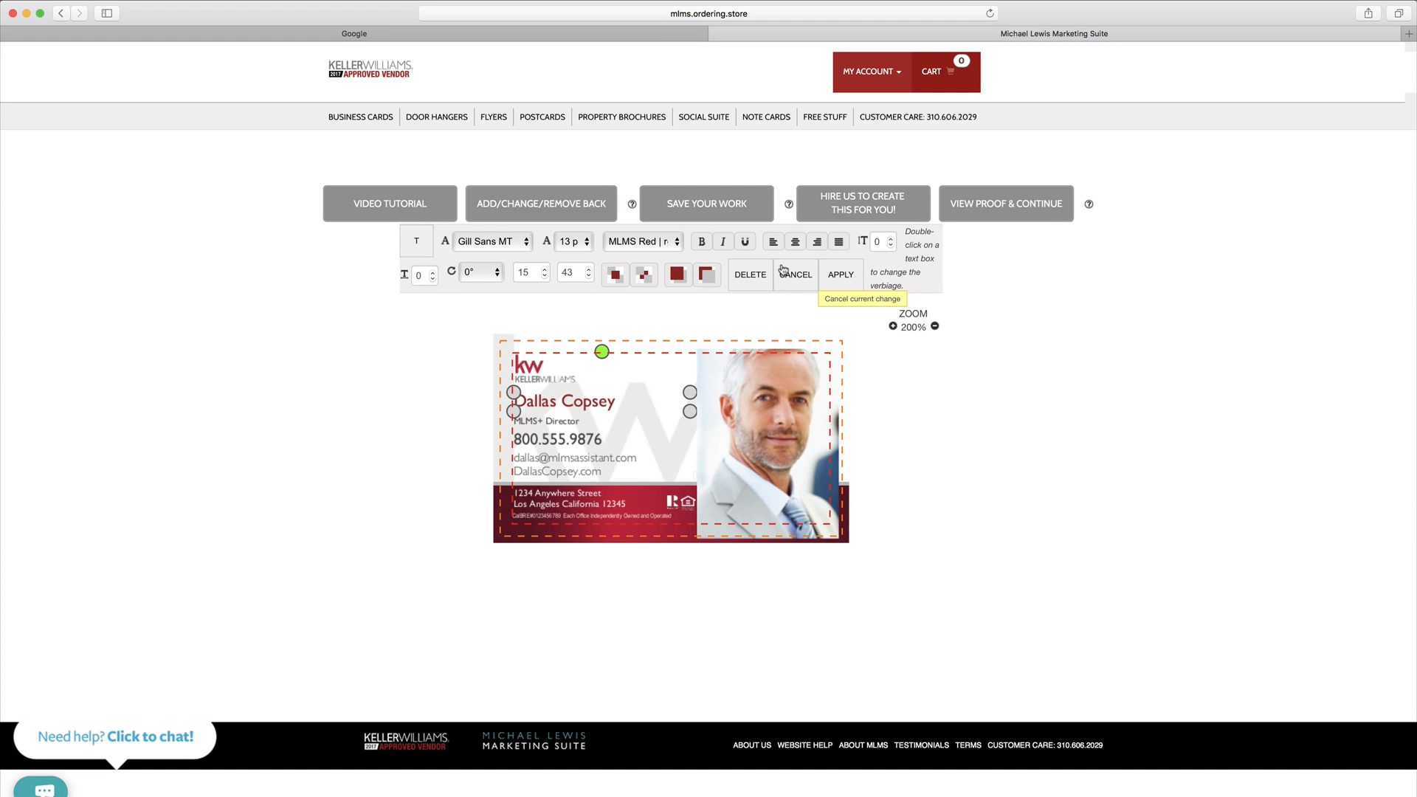
{"action": "double_click", "coordinate": [628, 402]}
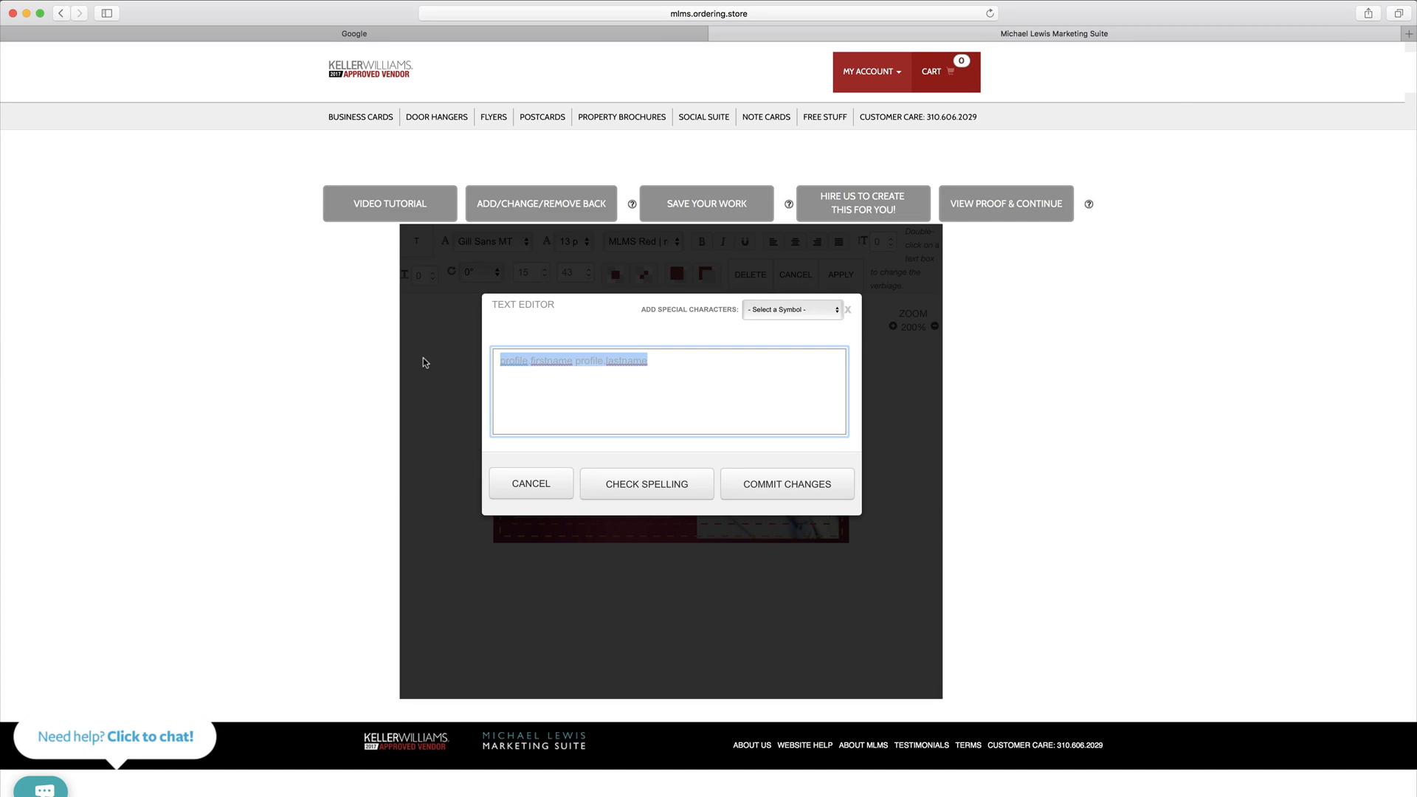
{"action": "type", "text": "First & Last"}
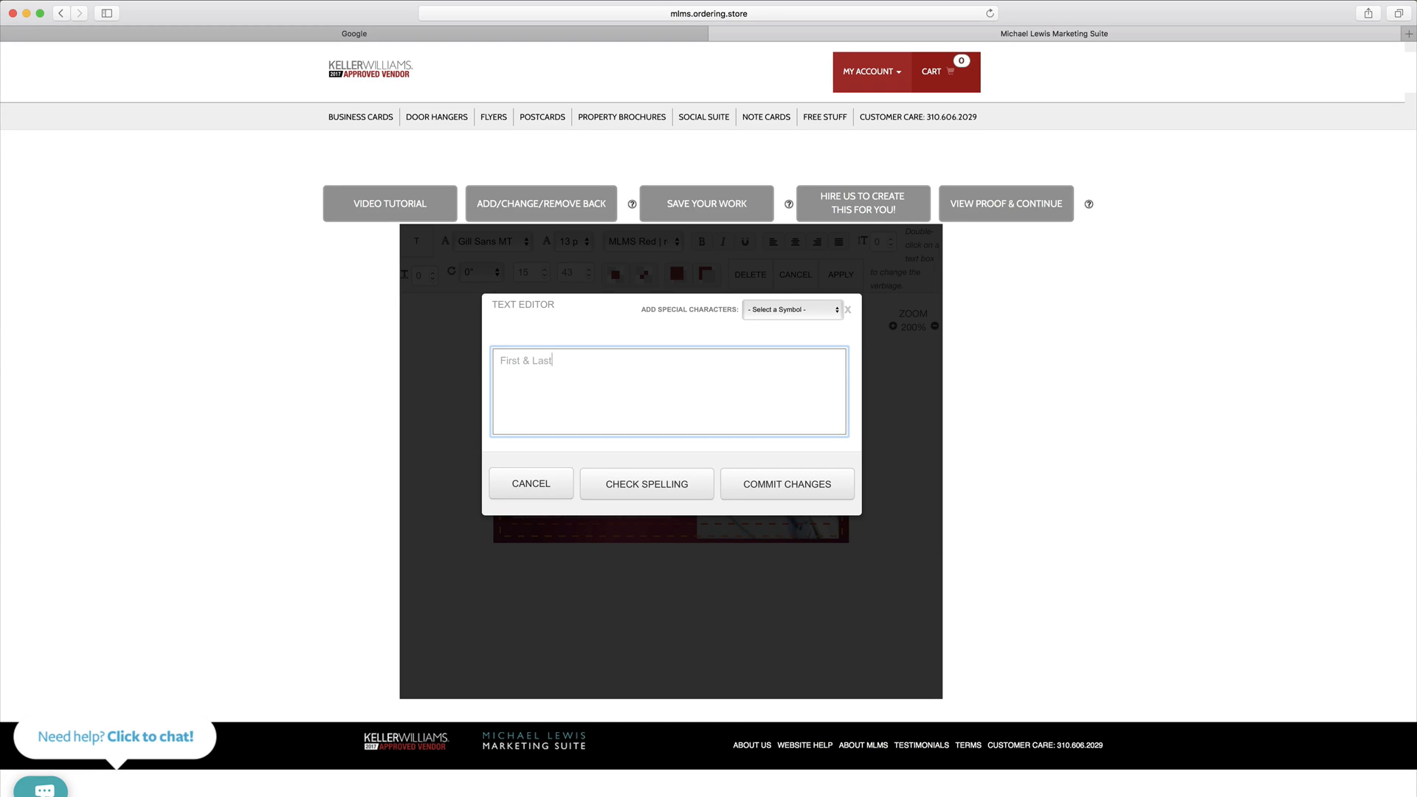
{"action": "left_click", "coordinate": [759, 485]}
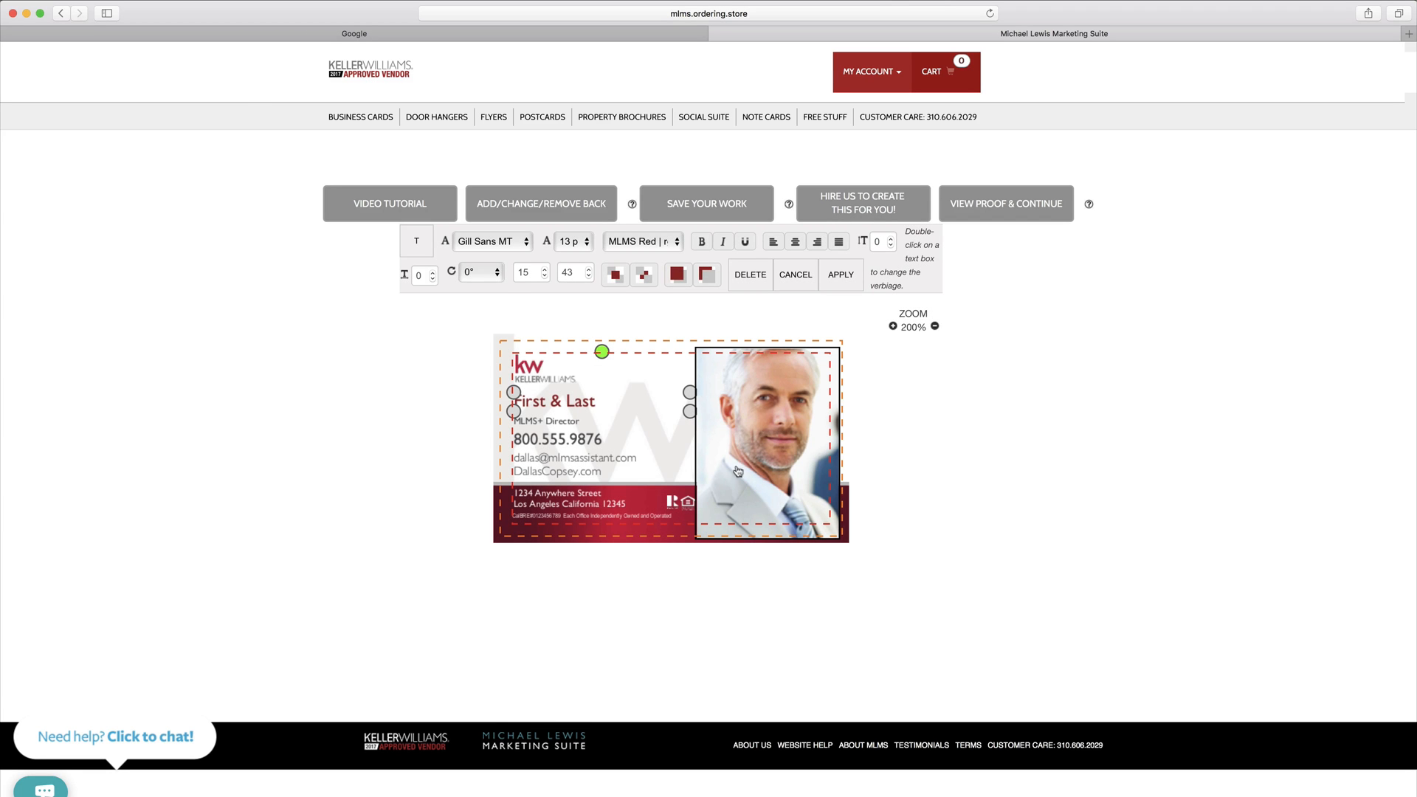
Step: Set the name text's font to Arial Black and its size to 14 pt
{"action": "left_click", "coordinate": [500, 245]}
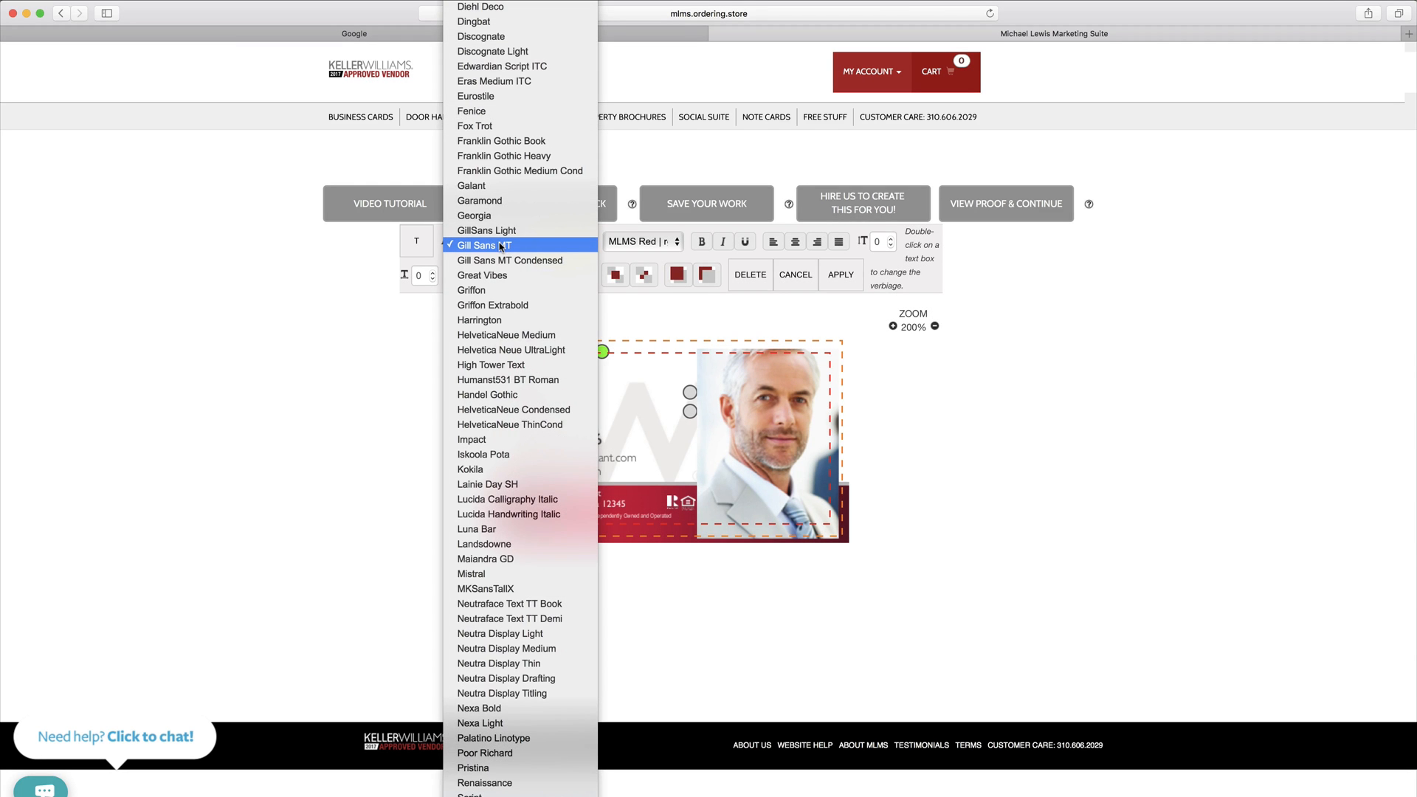
{"action": "scroll", "coordinate": [500, 246], "scroll_direction": "up", "scroll_amount": 10}
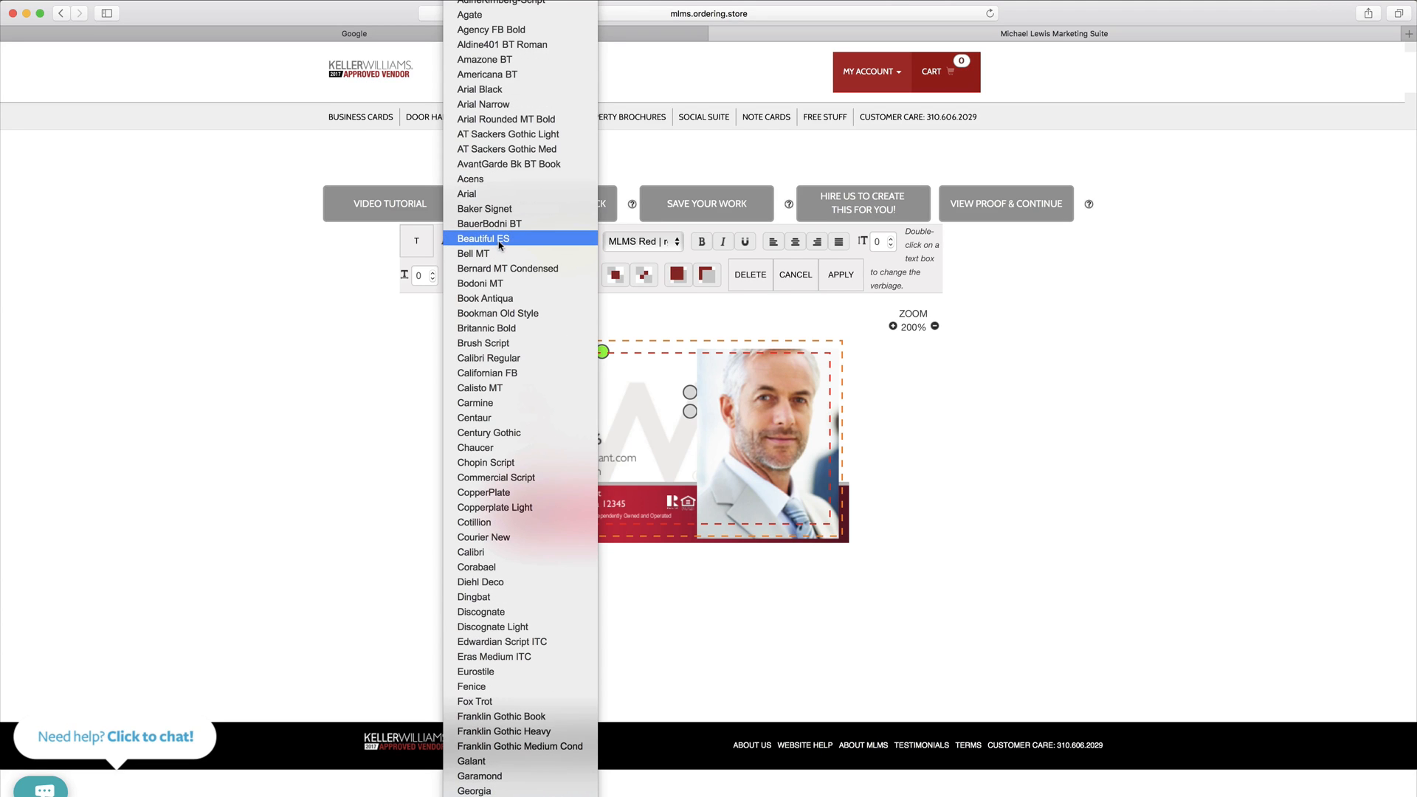
{"action": "left_click", "coordinate": [494, 90]}
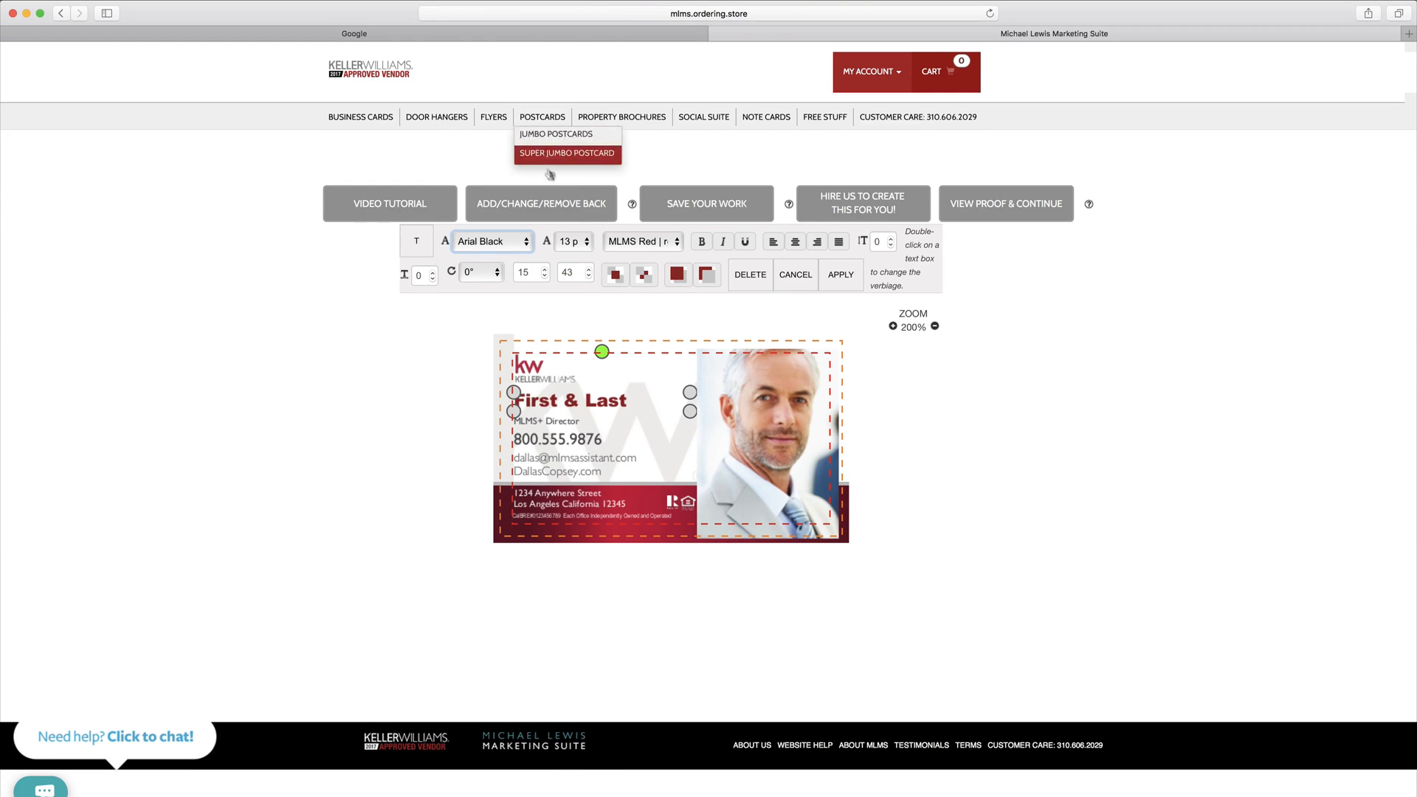
{"action": "left_click", "coordinate": [576, 243]}
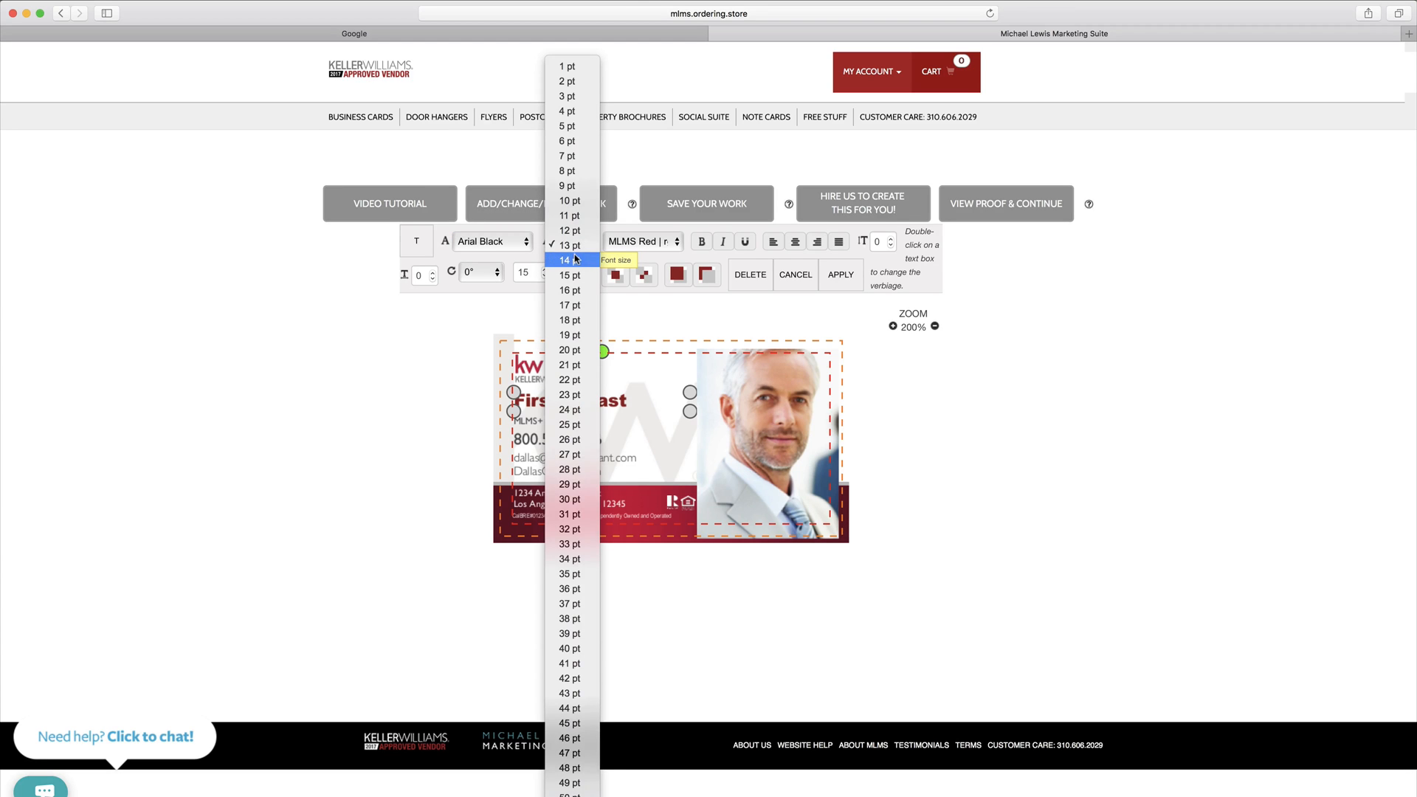
{"action": "left_click", "coordinate": [576, 264]}
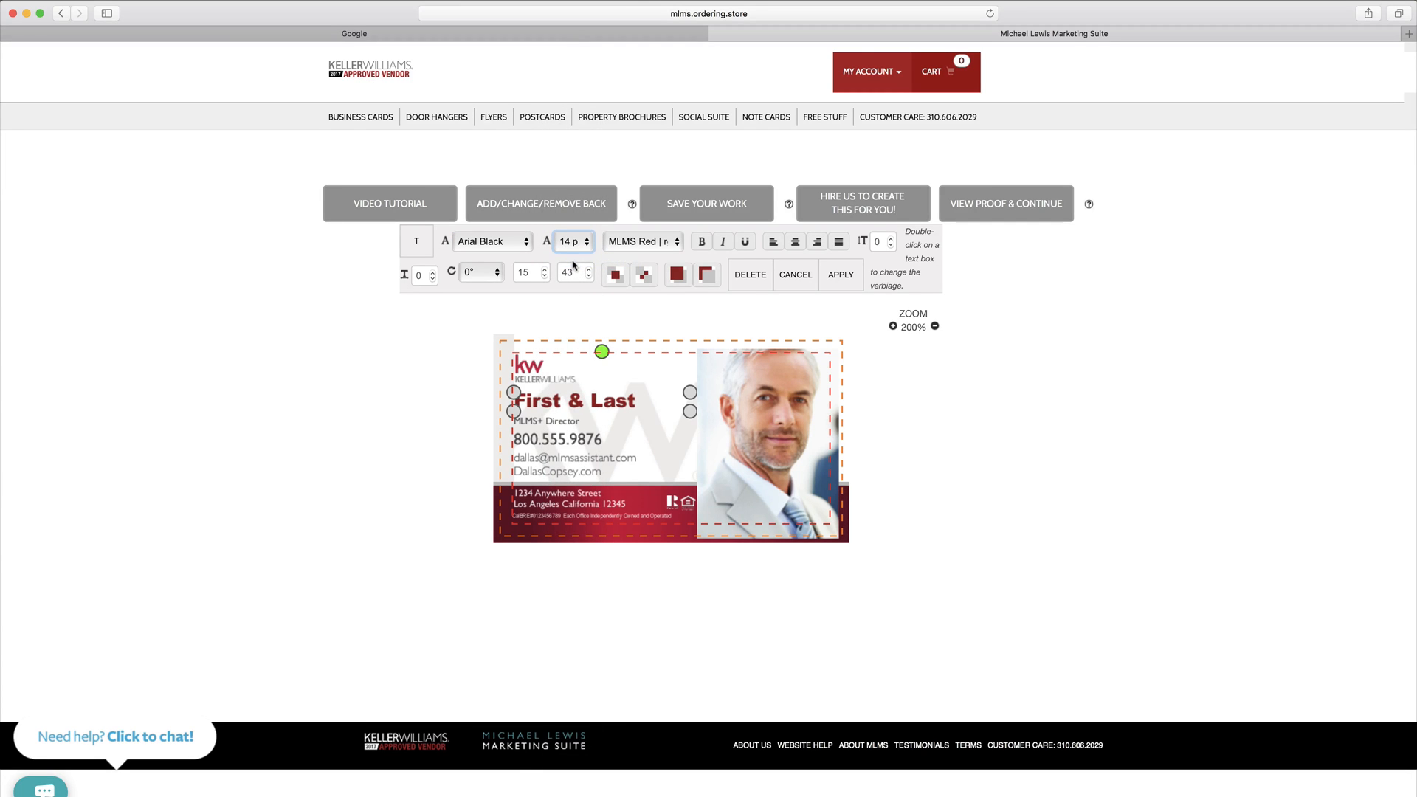
Step: Set the name text's color to Green, and select the phone, email and website, and address text boxes in turn
{"action": "left_click", "coordinate": [648, 244]}
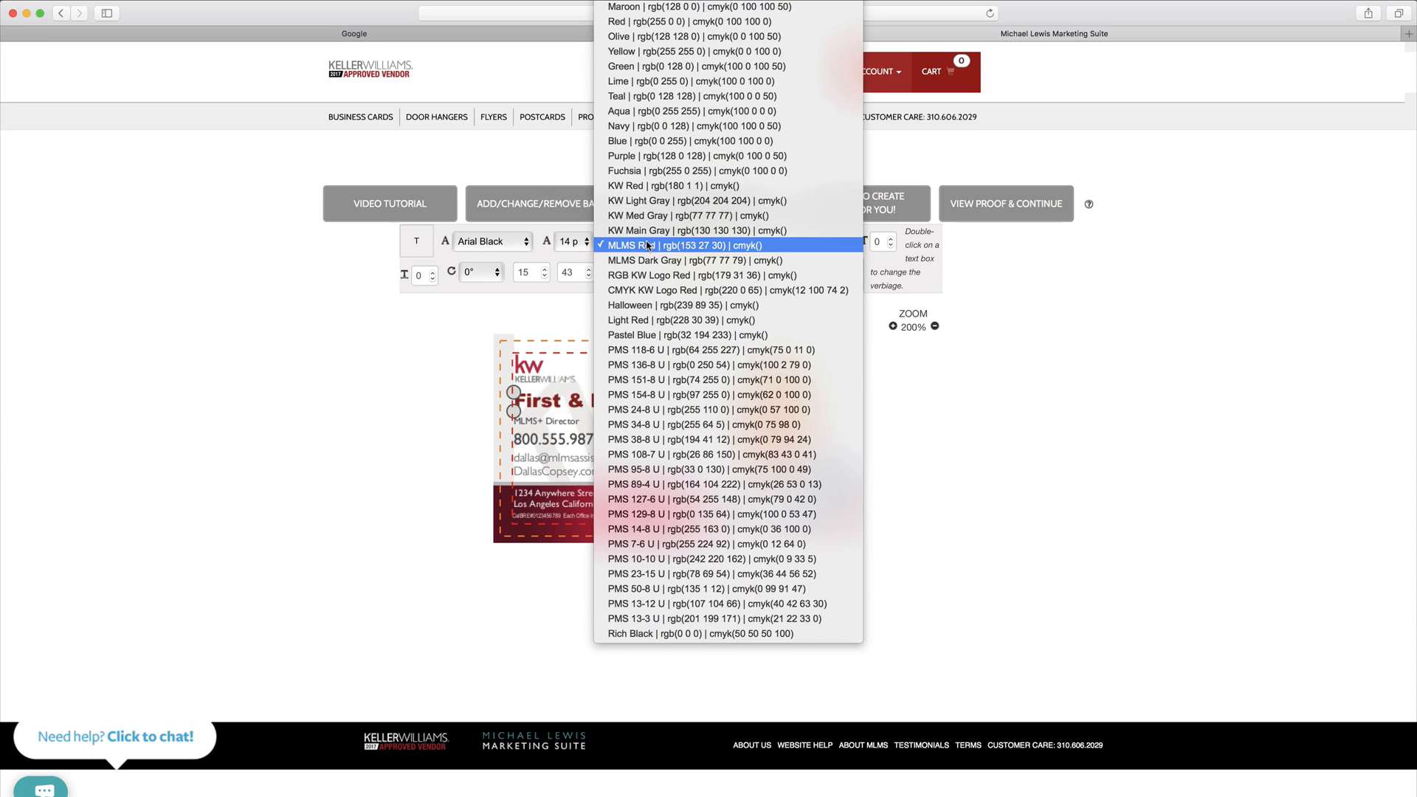
{"action": "left_click", "coordinate": [631, 67]}
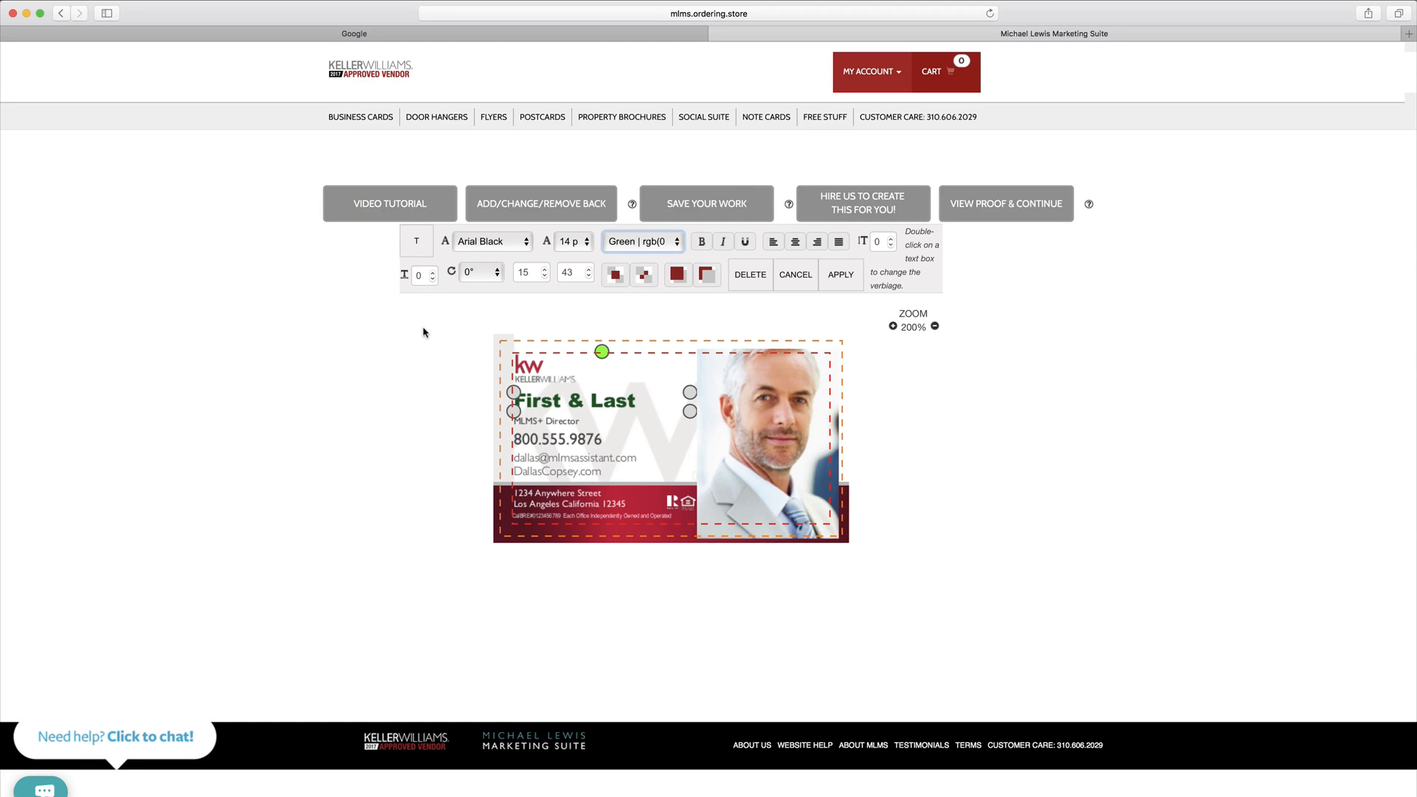
{"action": "left_click", "coordinate": [582, 425]}
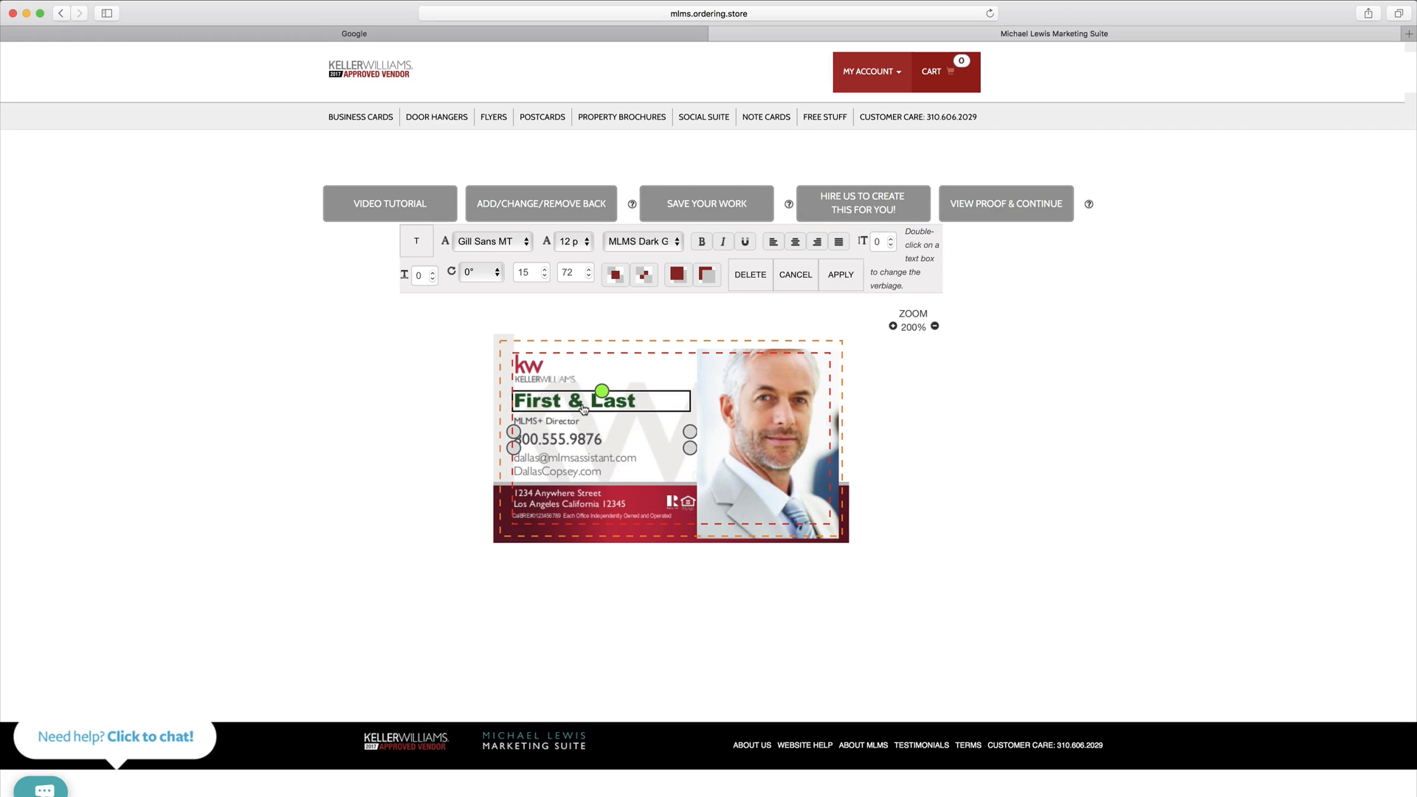
{"action": "left_click", "coordinate": [567, 467]}
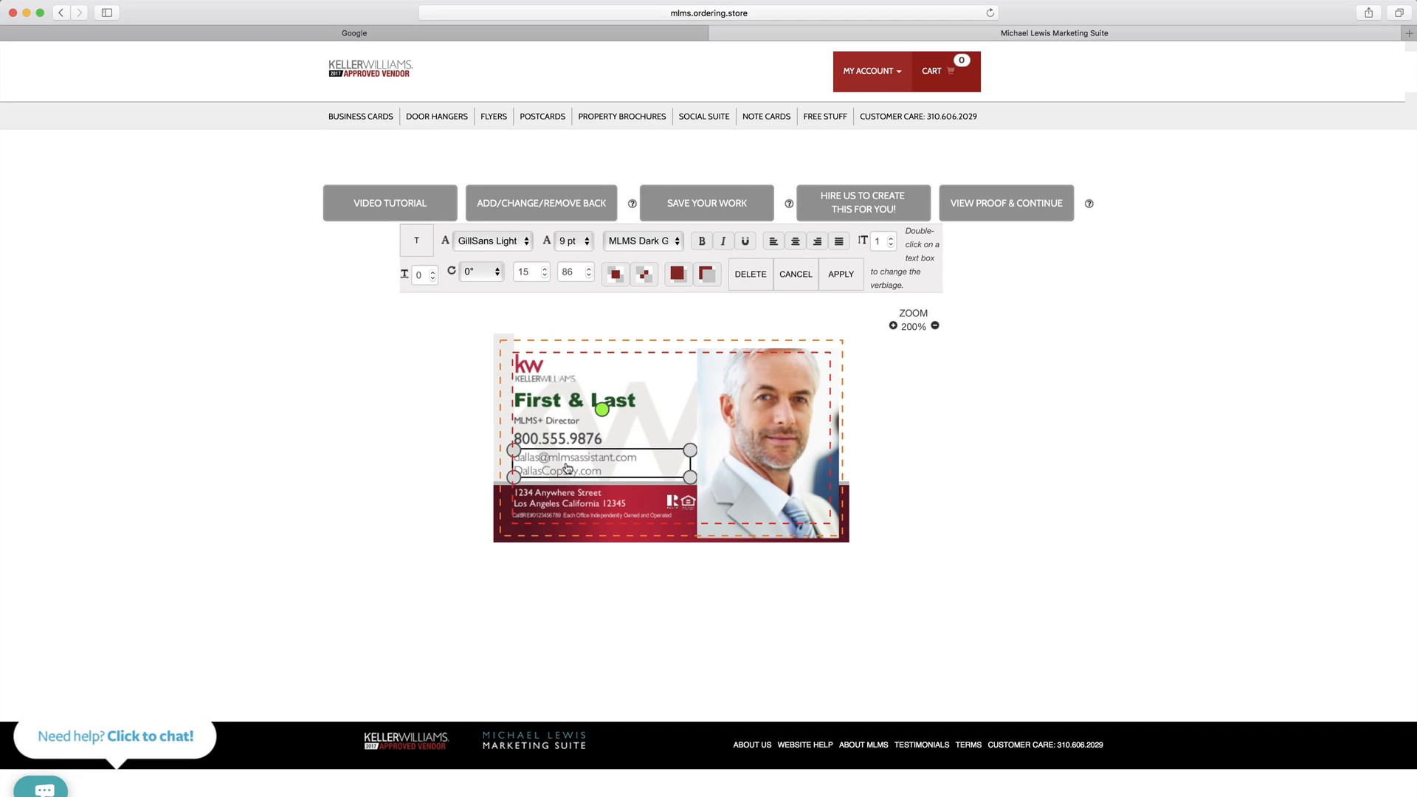
{"action": "left_click", "coordinate": [552, 502]}
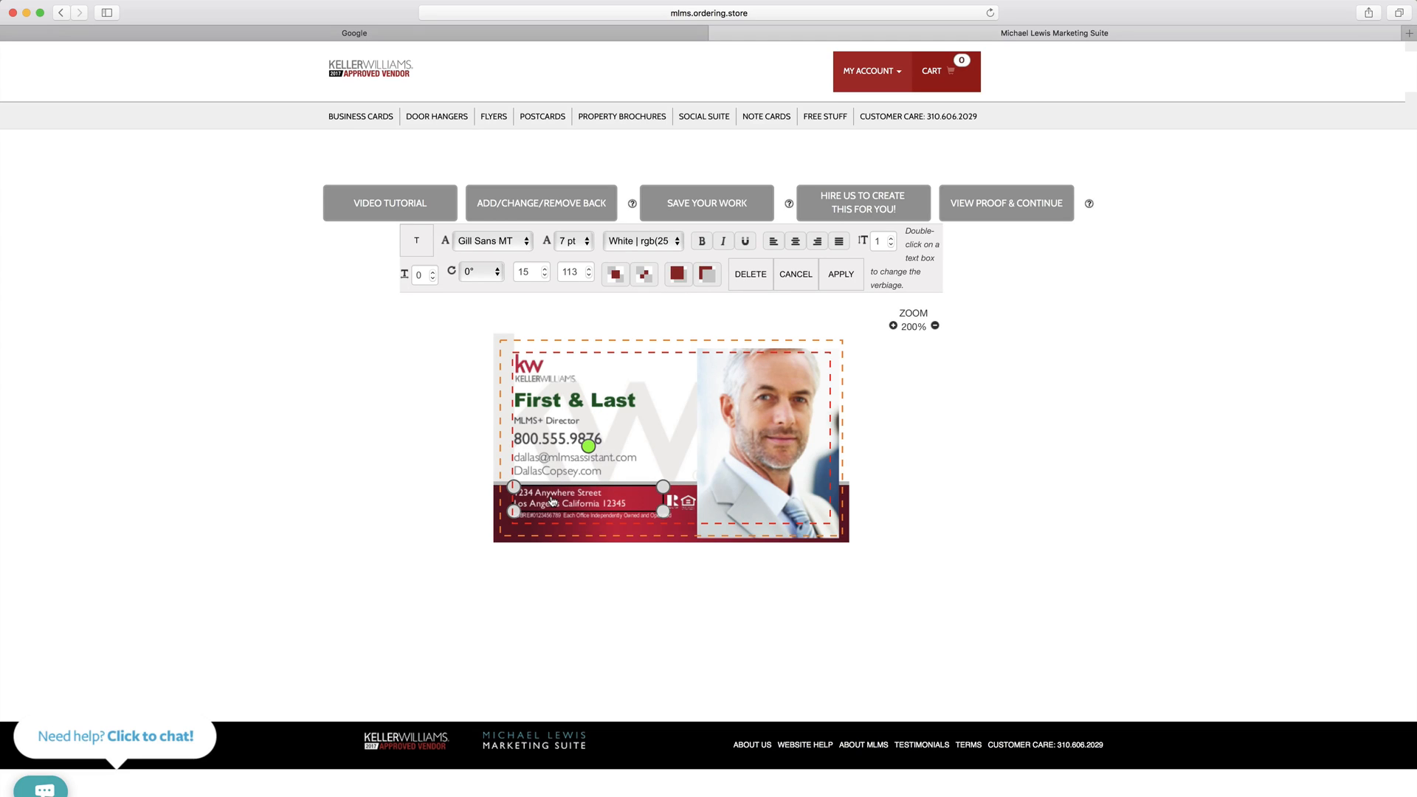
Step: Crop the card front's portrait photo more tightly around the face, insert the cropped image and apply the change
{"action": "left_click", "coordinate": [720, 422]}
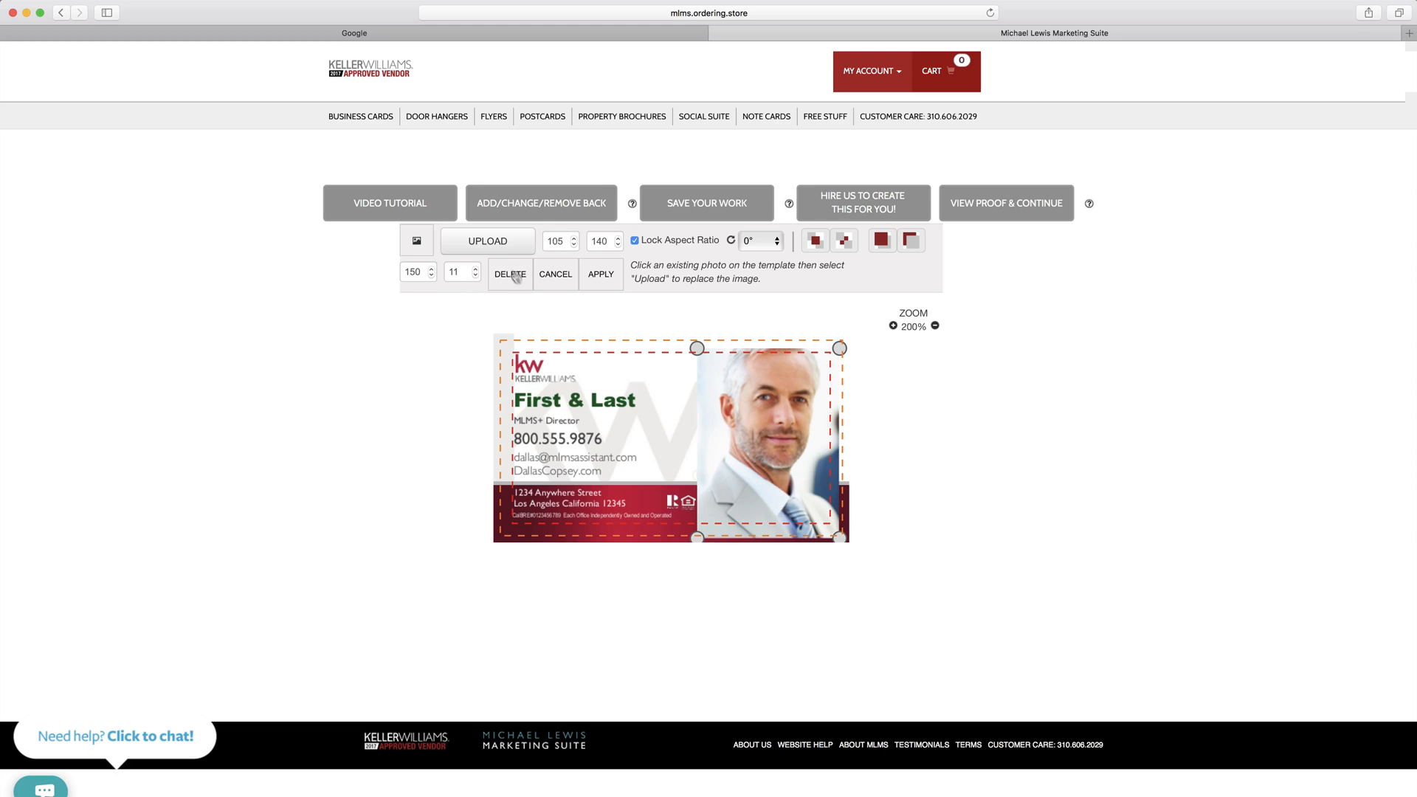
{"action": "left_click", "coordinate": [506, 251]}
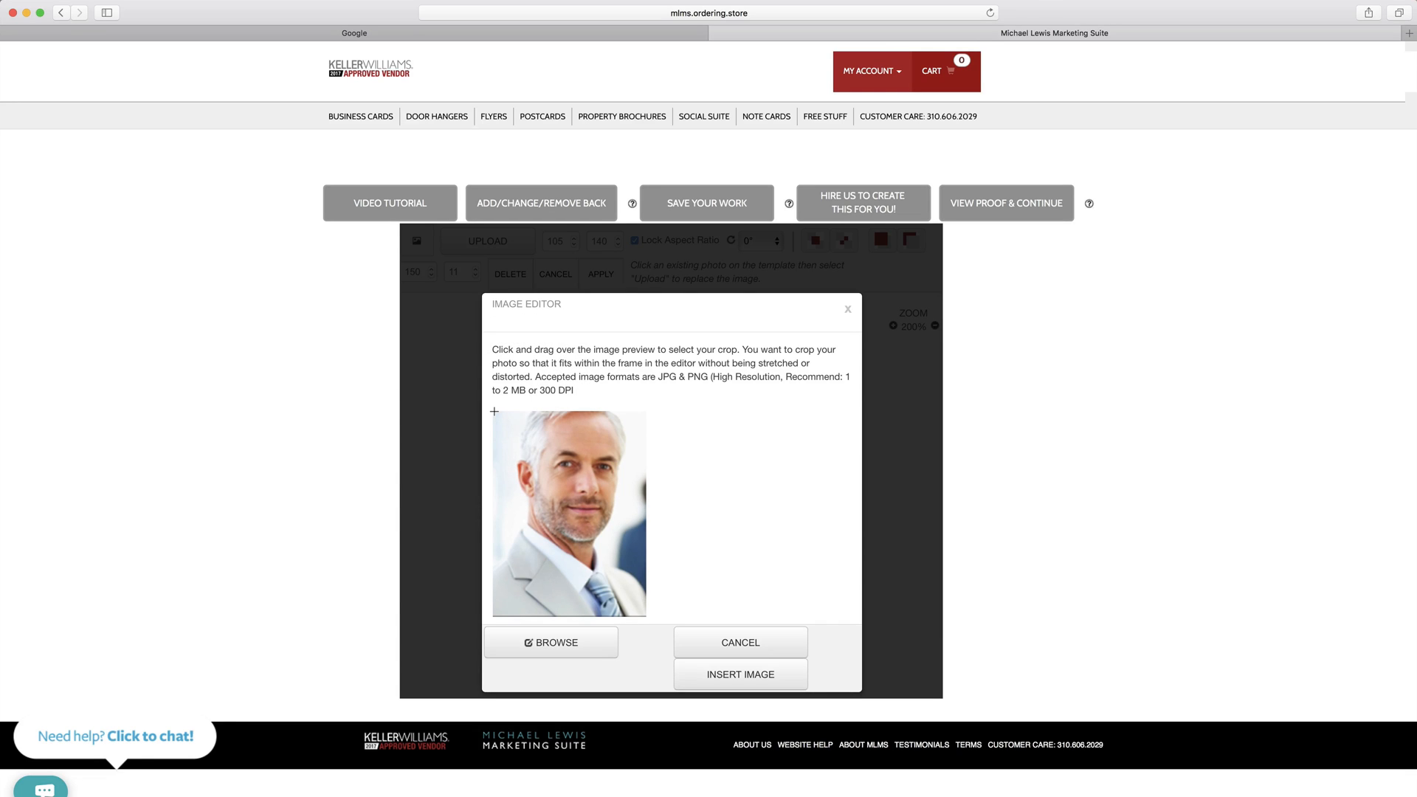
{"action": "left_click_drag", "start_coordinate": [494, 411], "coordinate": [617, 647]}
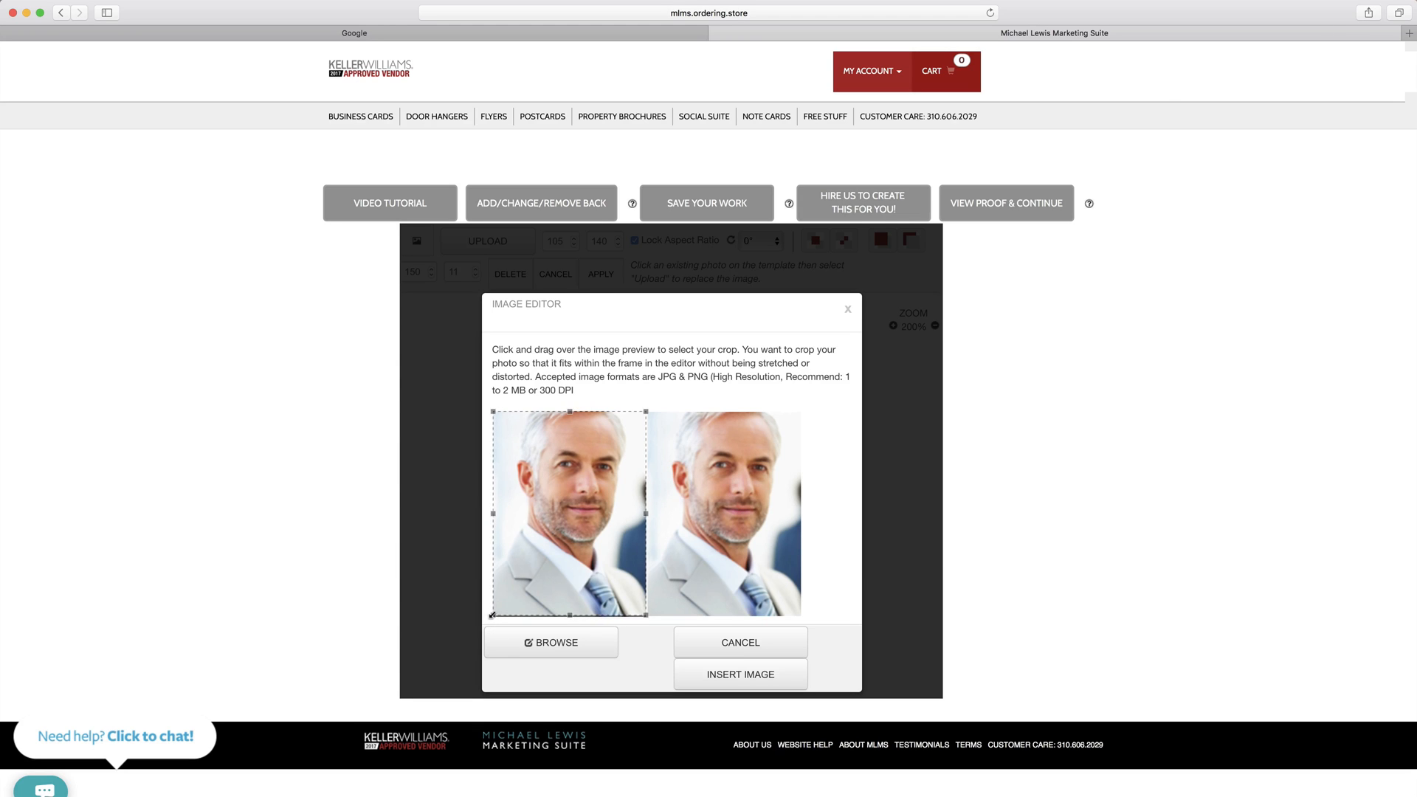
{"action": "left_click_drag", "start_coordinate": [492, 615], "coordinate": [526, 573]}
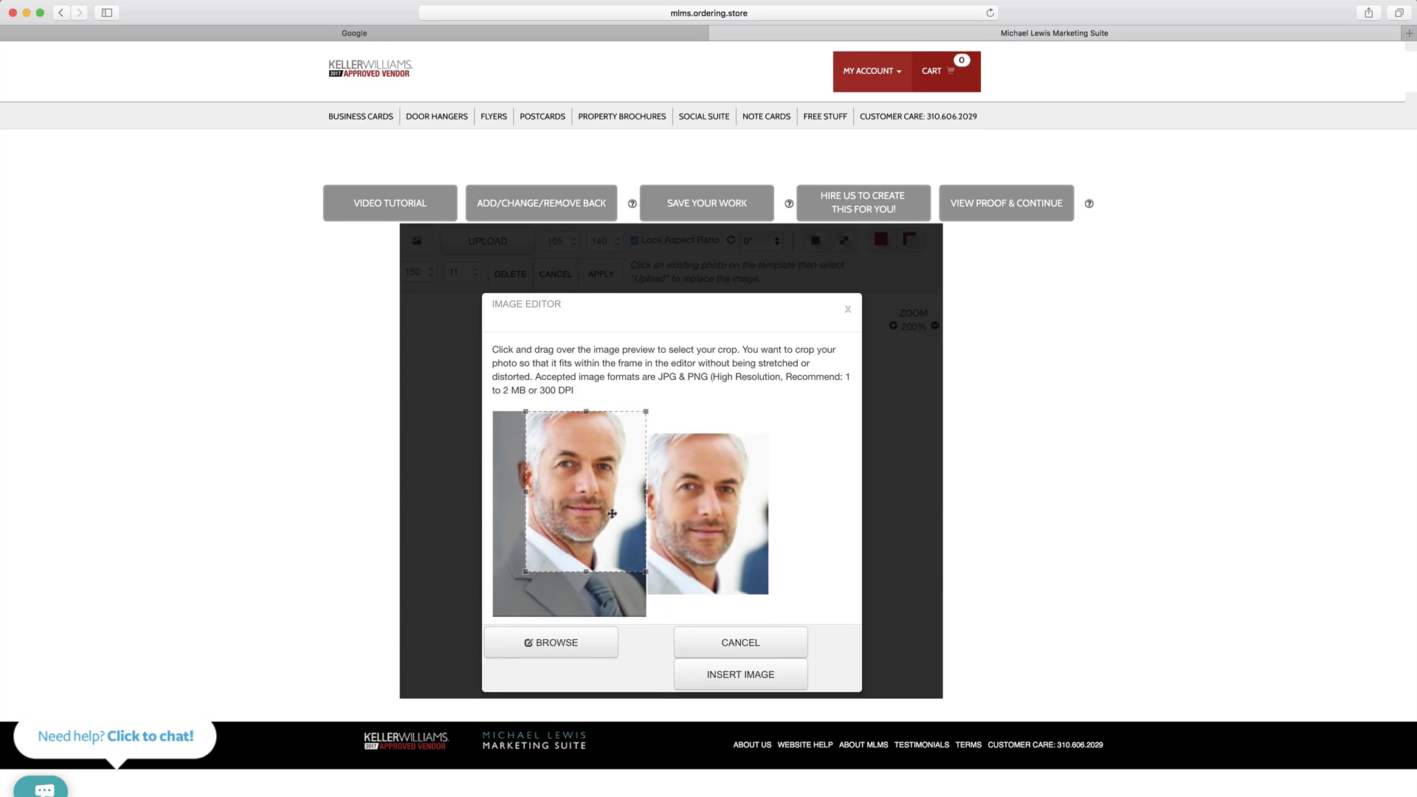
{"action": "left_click_drag", "start_coordinate": [615, 505], "coordinate": [598, 502]}
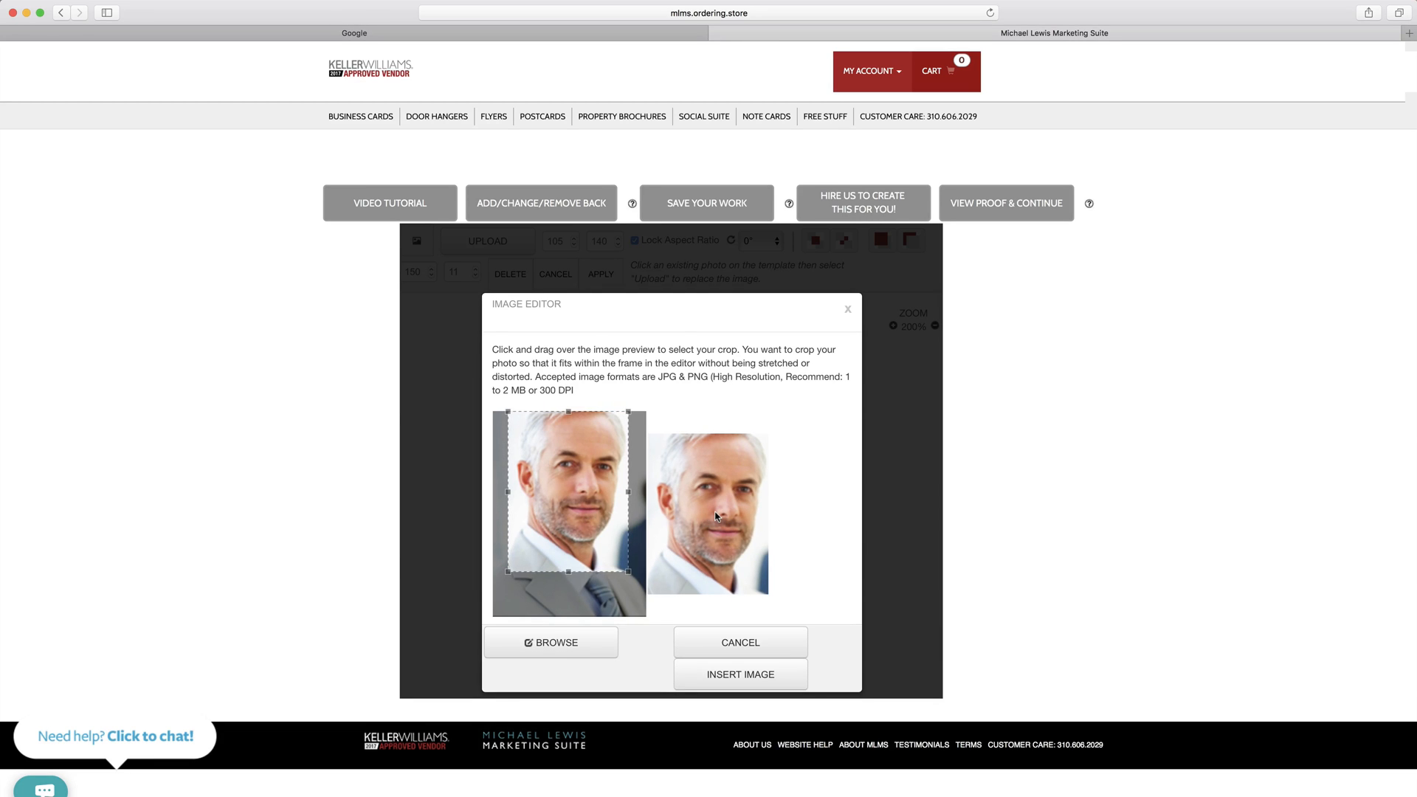
{"action": "left_click", "coordinate": [736, 688]}
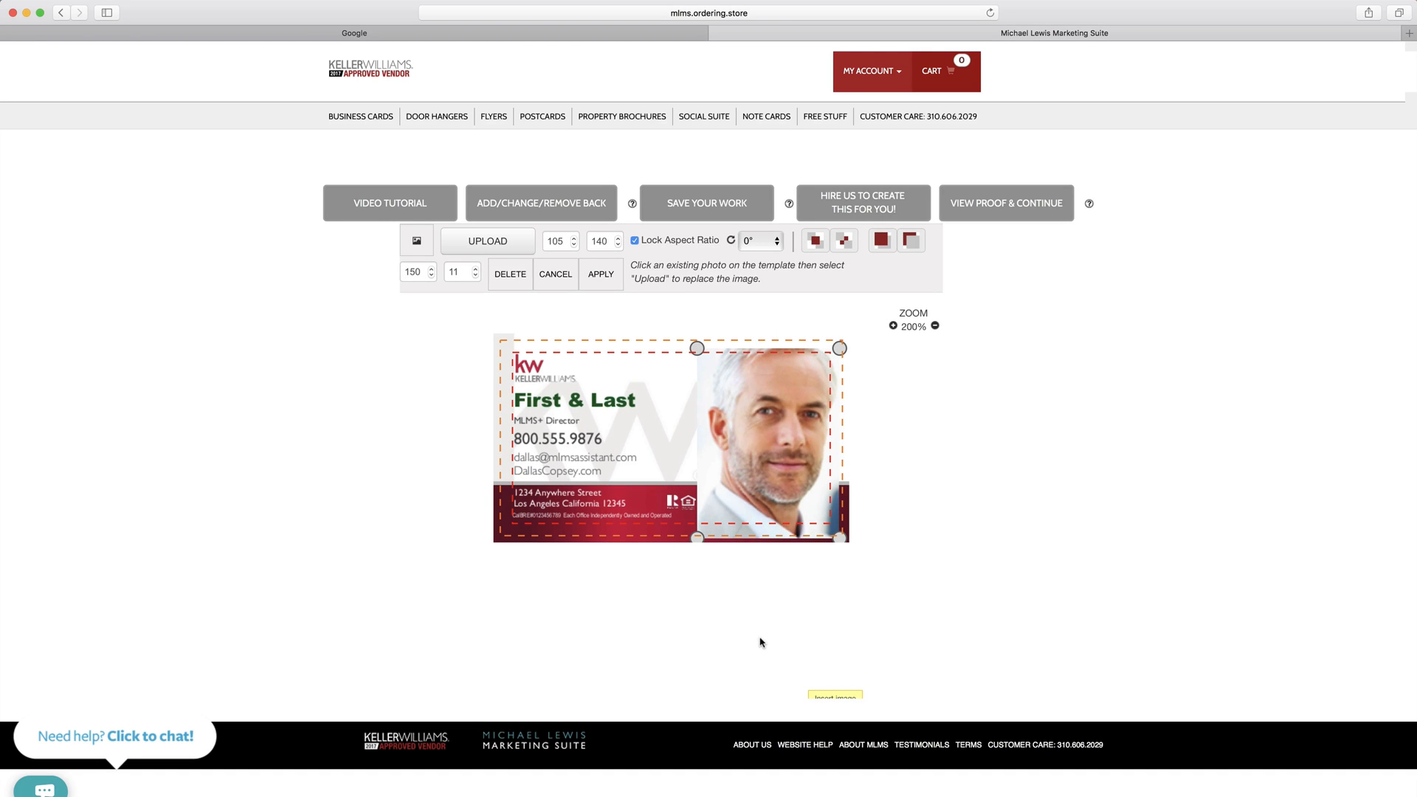
{"action": "scroll", "coordinate": [760, 643], "scroll_direction": "up", "scroll_amount": 3}
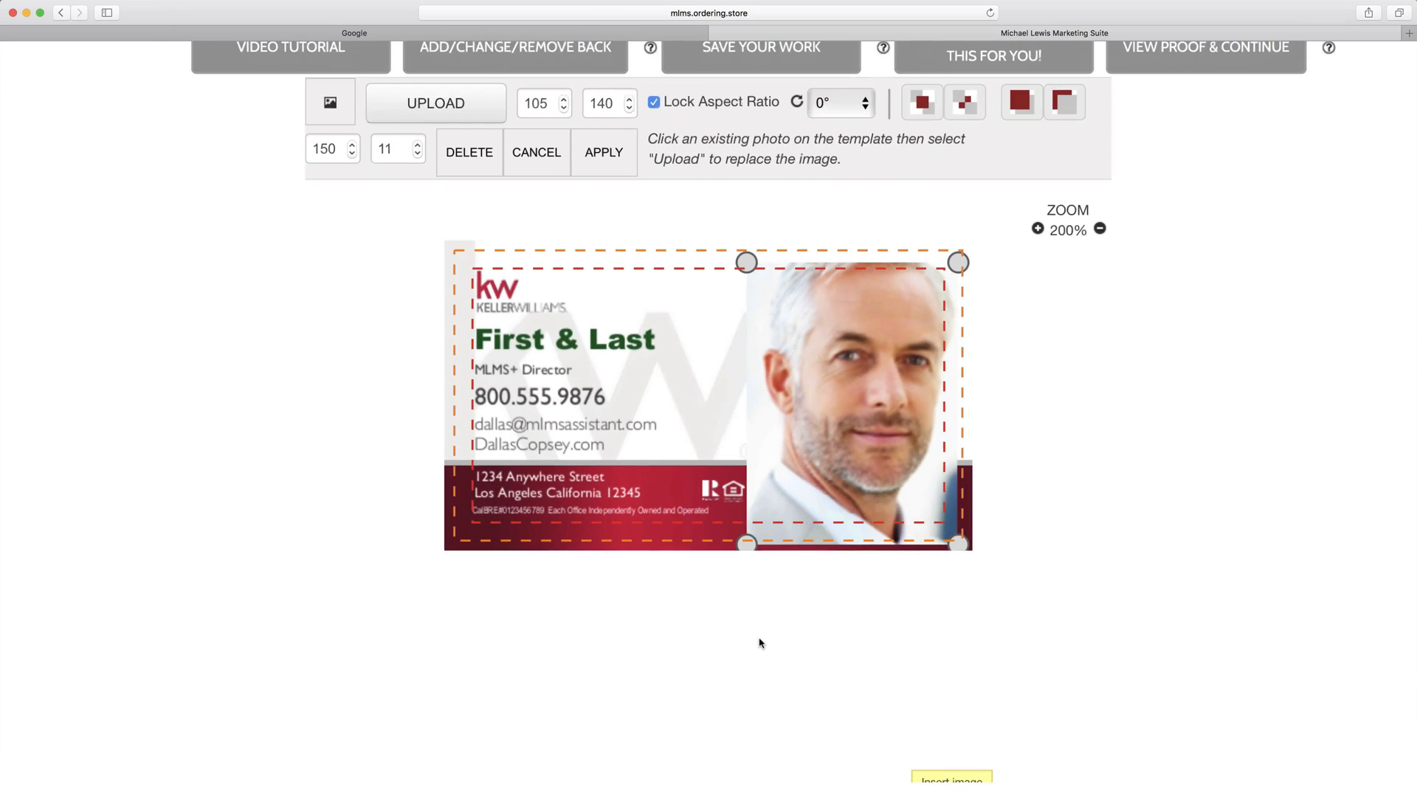
{"action": "scroll", "coordinate": [759, 642], "scroll_direction": "down", "scroll_amount": 3}
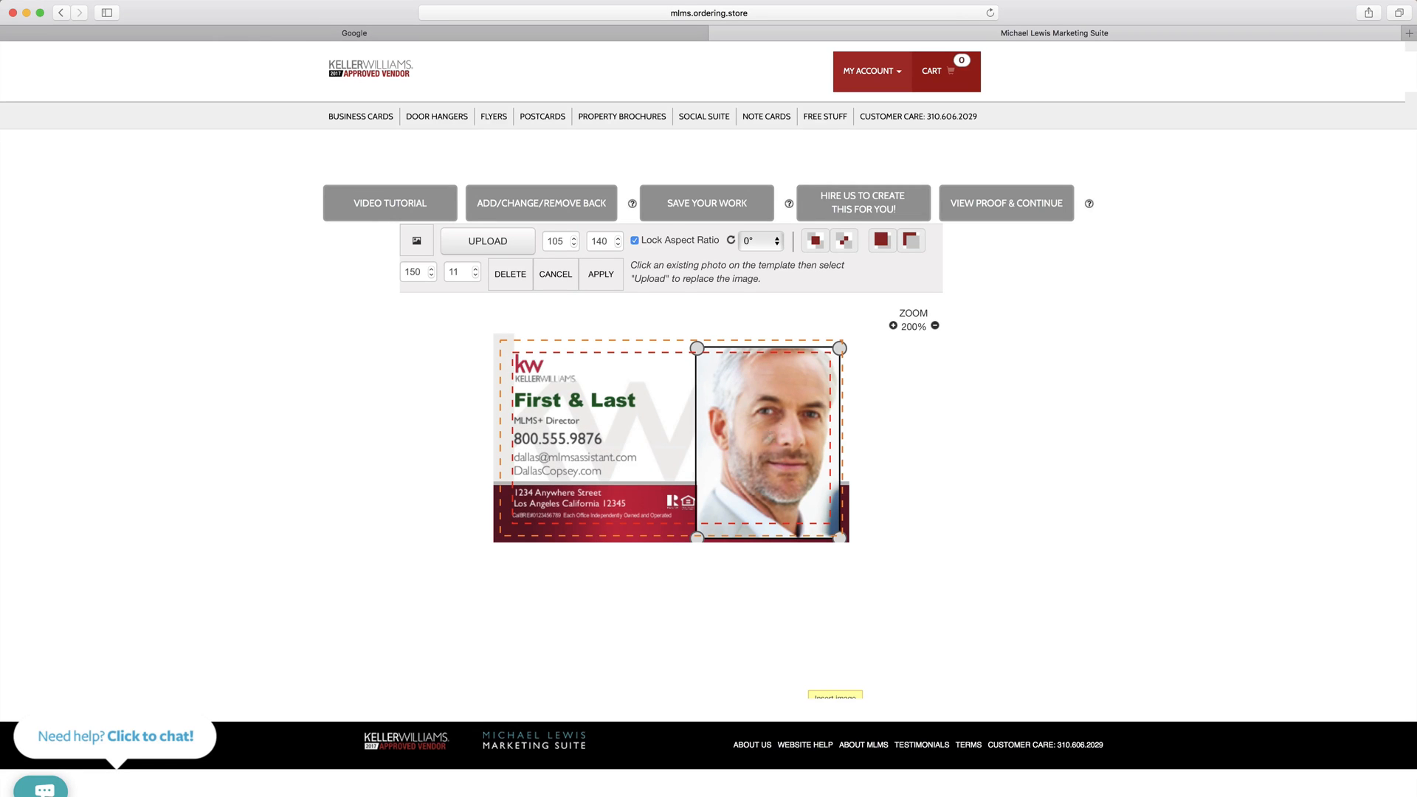
{"action": "left_click", "coordinate": [601, 274]}
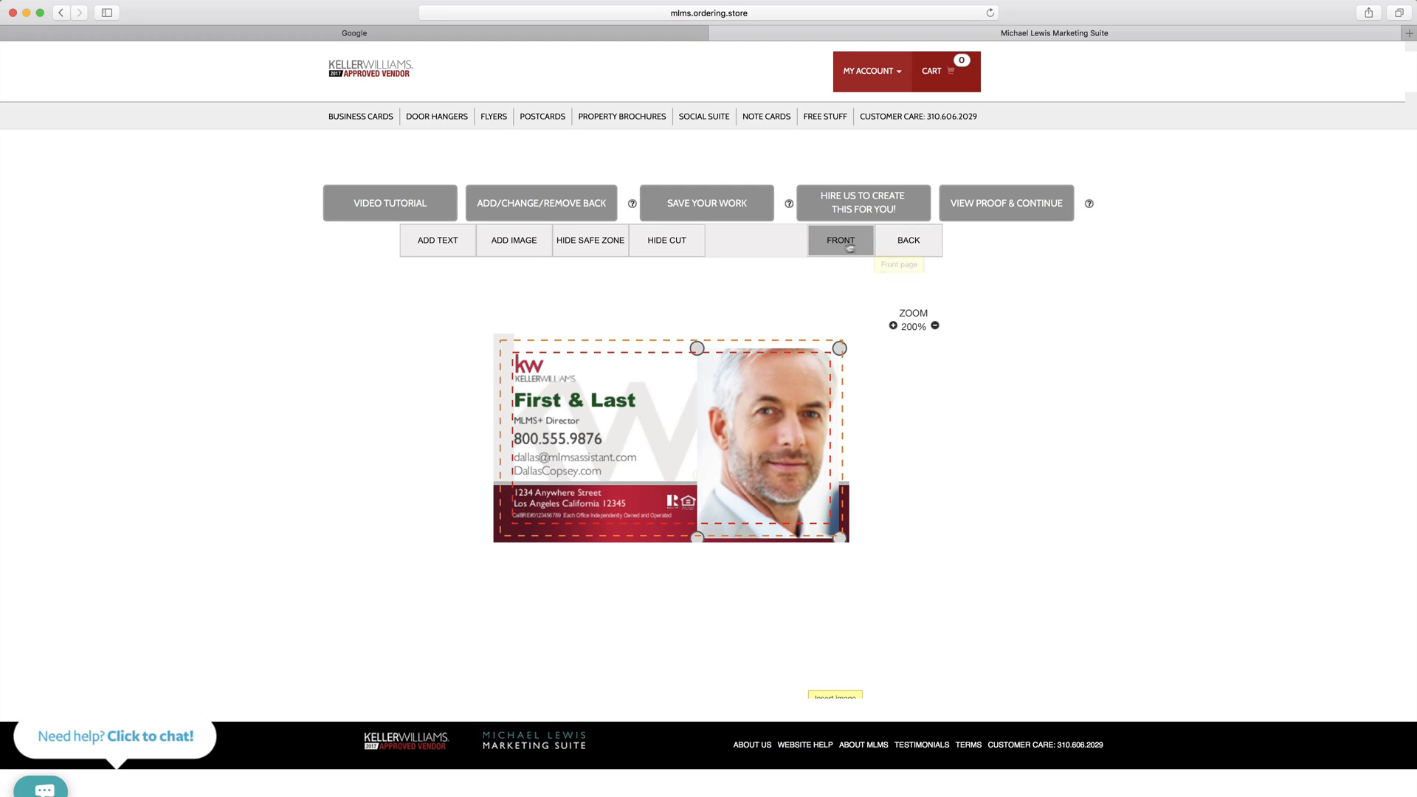
Step: Show the card back, inspect the editing options for its KW logo and cancel the logo selection
{"action": "left_click", "coordinate": [905, 242]}
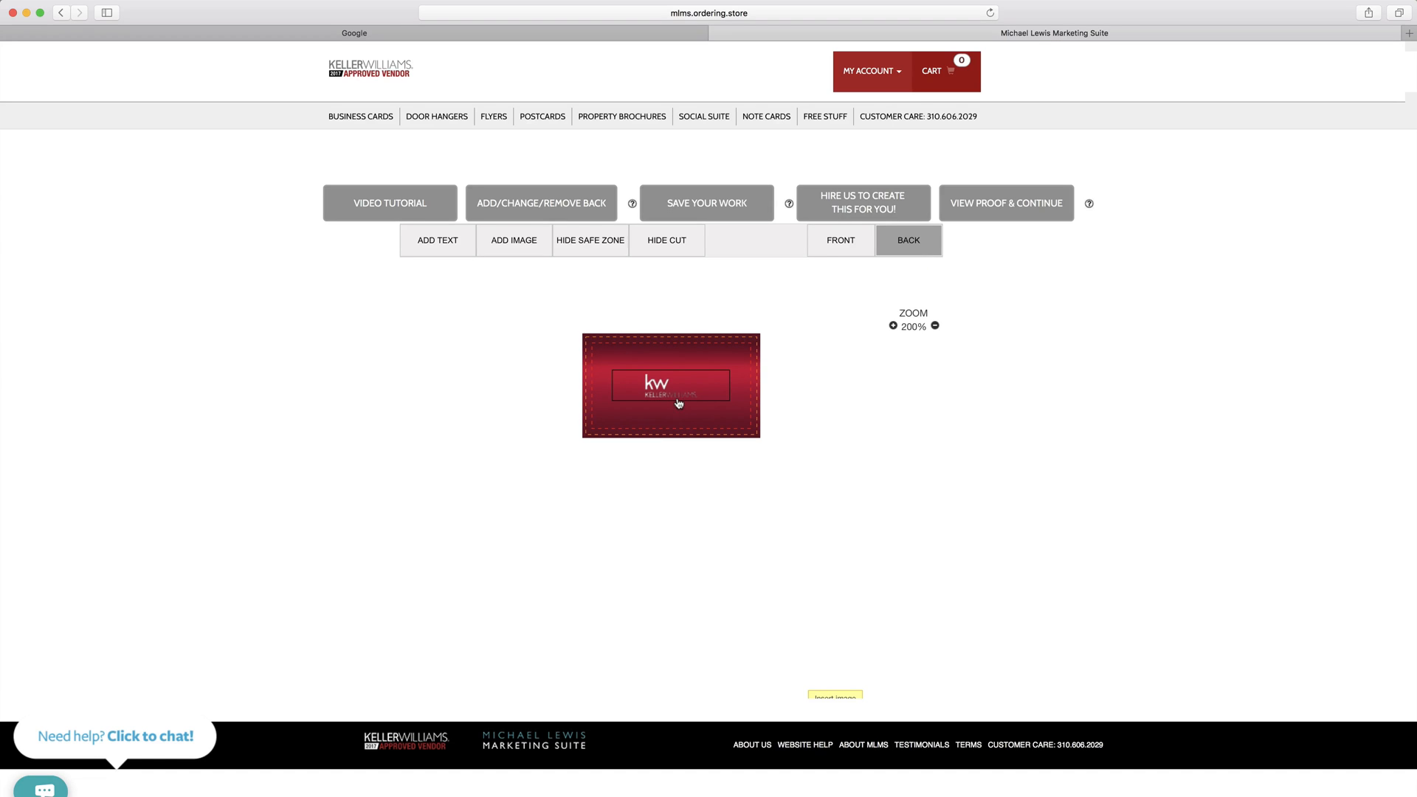
{"action": "left_click", "coordinate": [679, 403]}
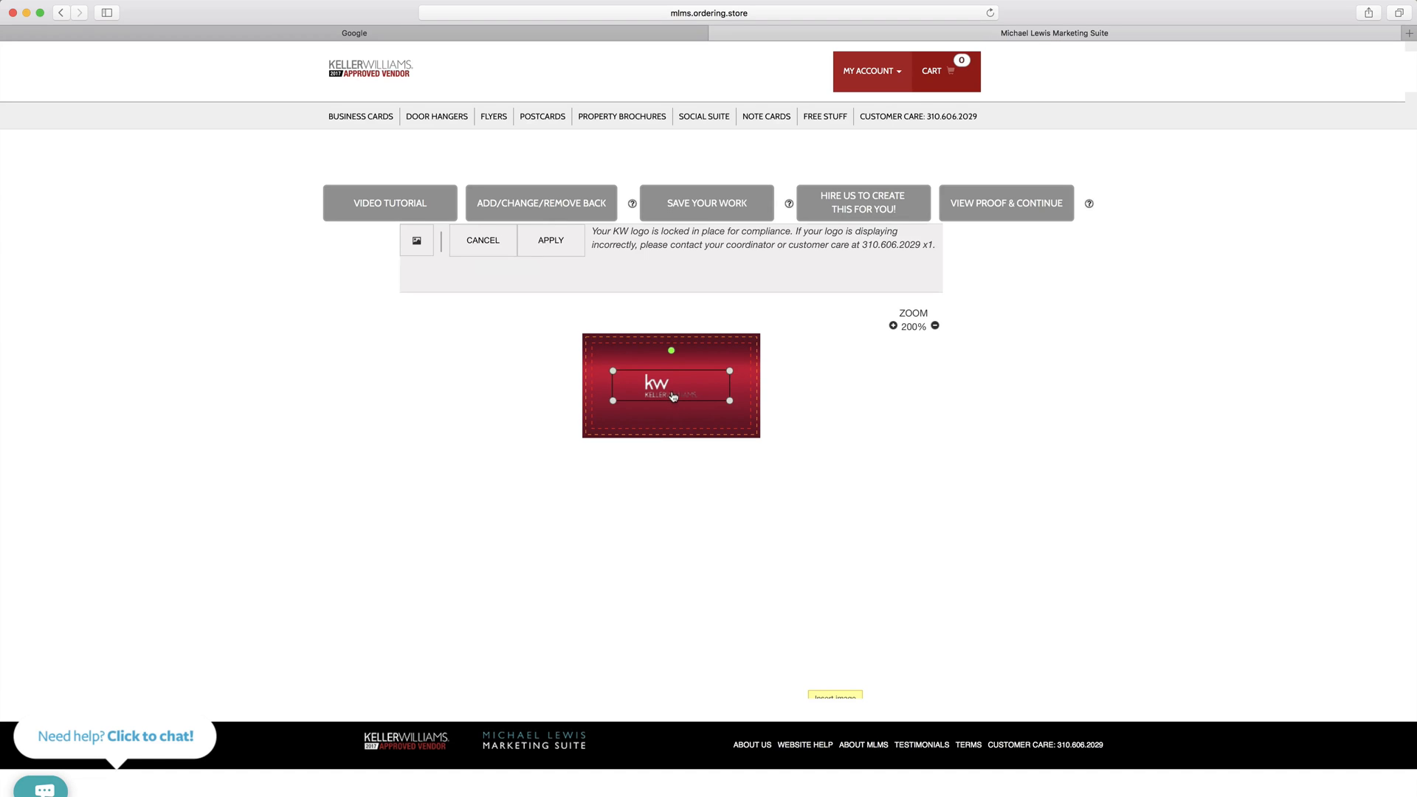
{"action": "left_click", "coordinate": [491, 243]}
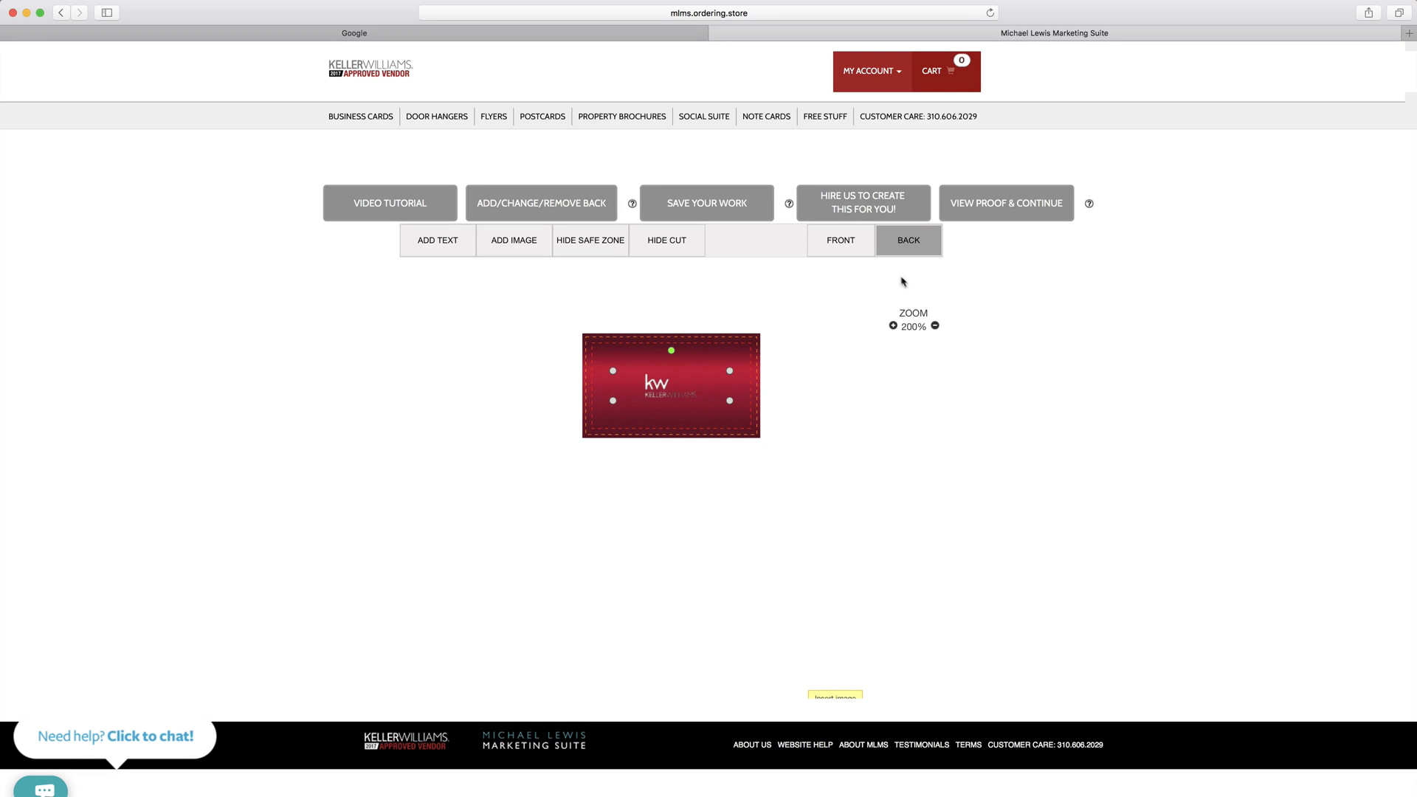
Step: Save the card design under the name "BC Master"
{"action": "left_click", "coordinate": [727, 213]}
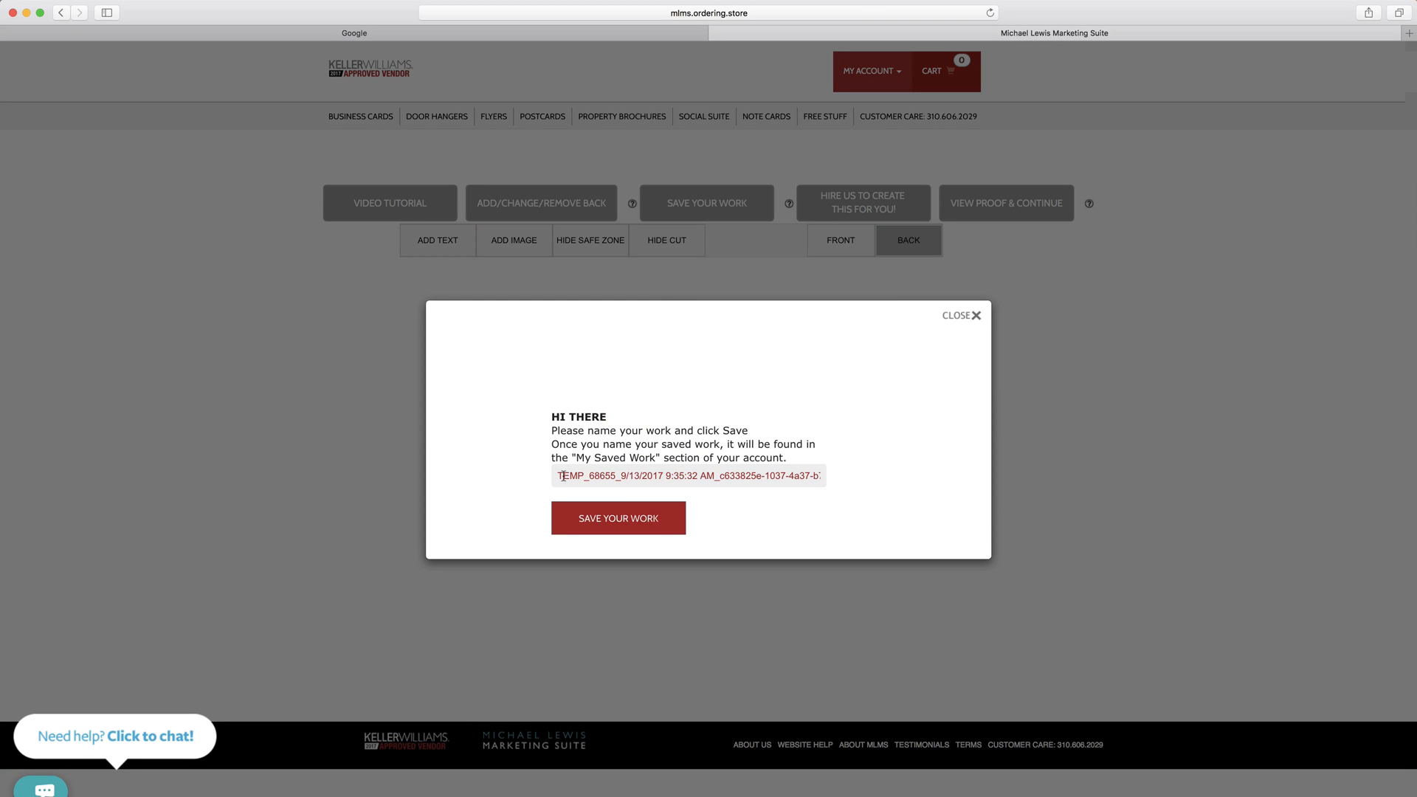
{"action": "left_click_drag", "start_coordinate": [560, 477], "coordinate": [693, 477]}
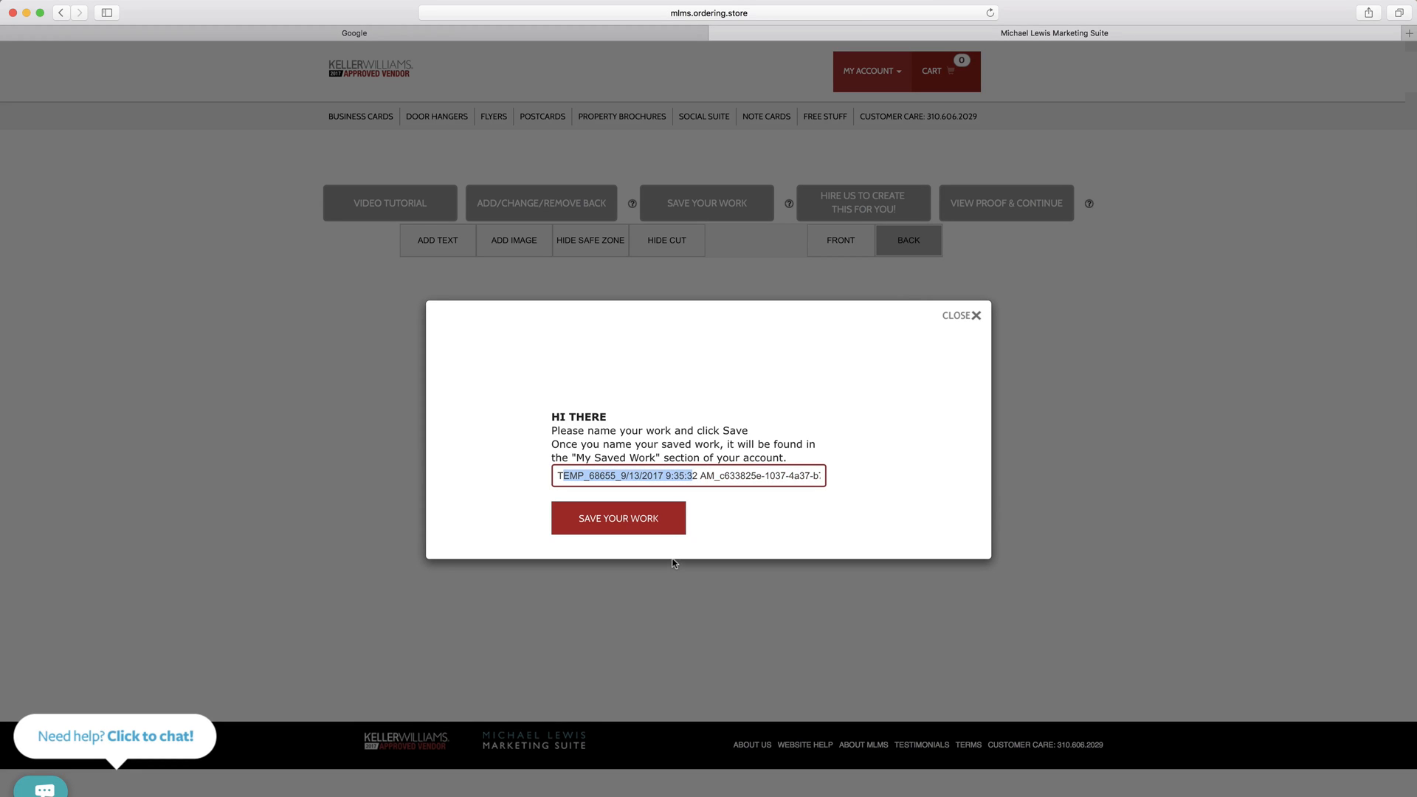
{"action": "triple_click", "coordinate": [694, 476]}
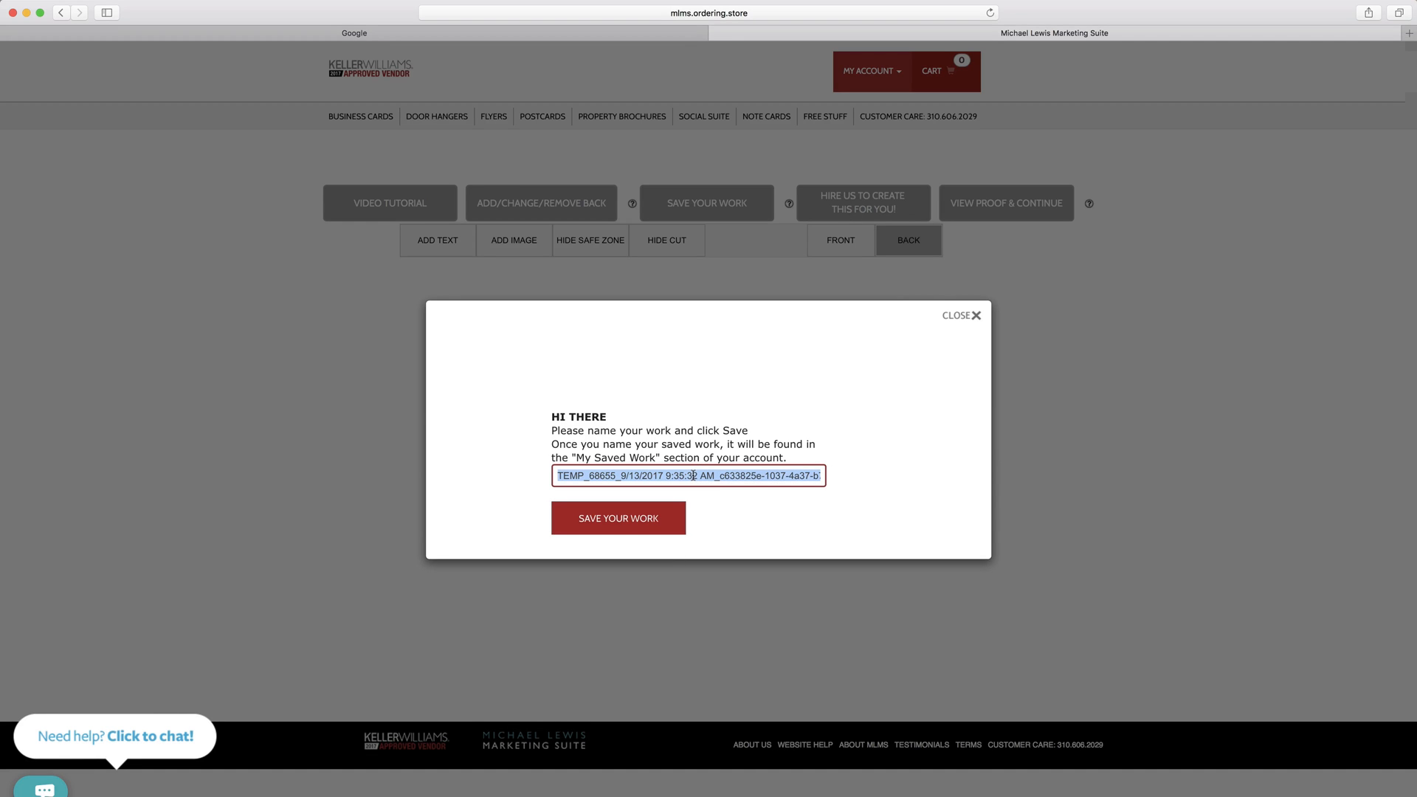
{"action": "type", "text": "BC M"}
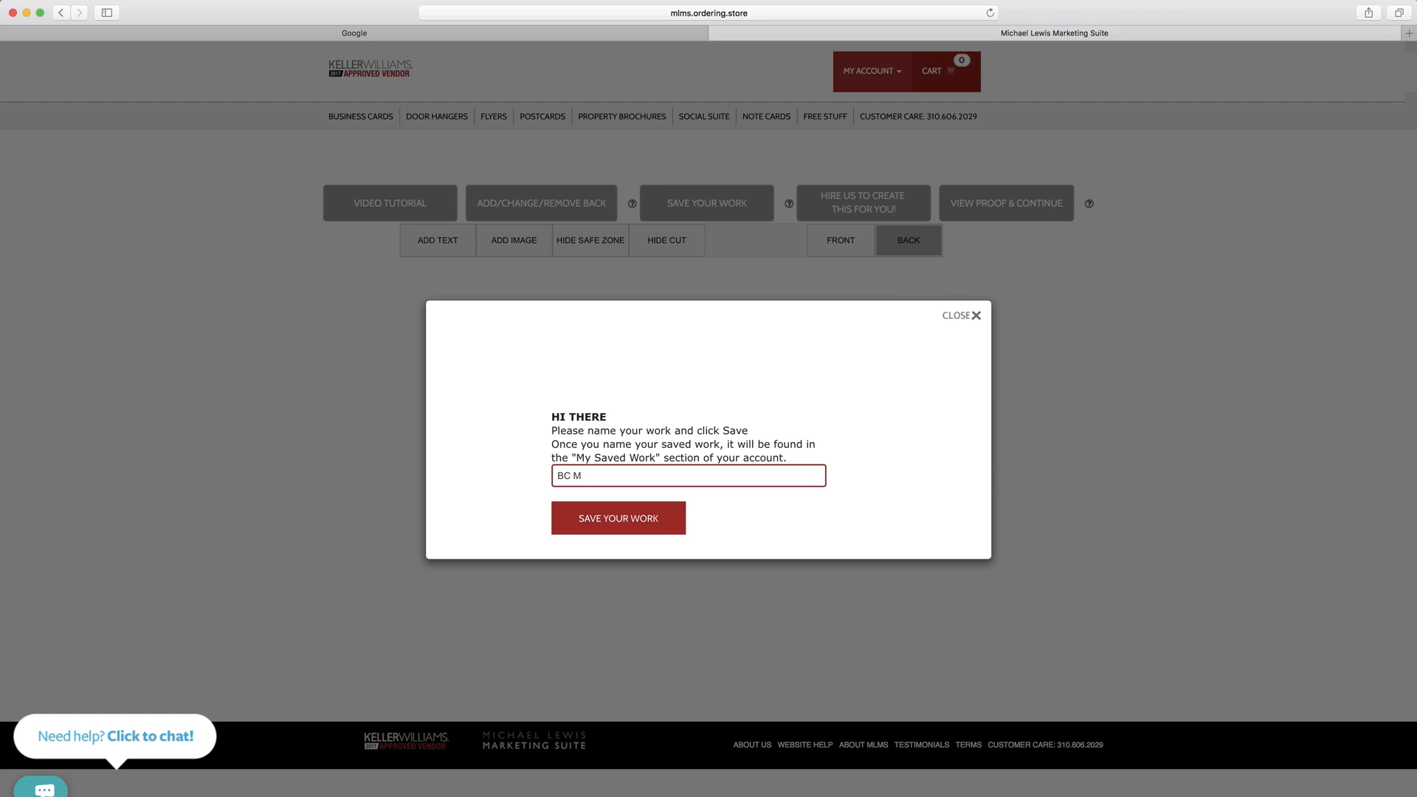
{"action": "type", "text": "aster"}
{"action": "left_click", "coordinate": [650, 529]}
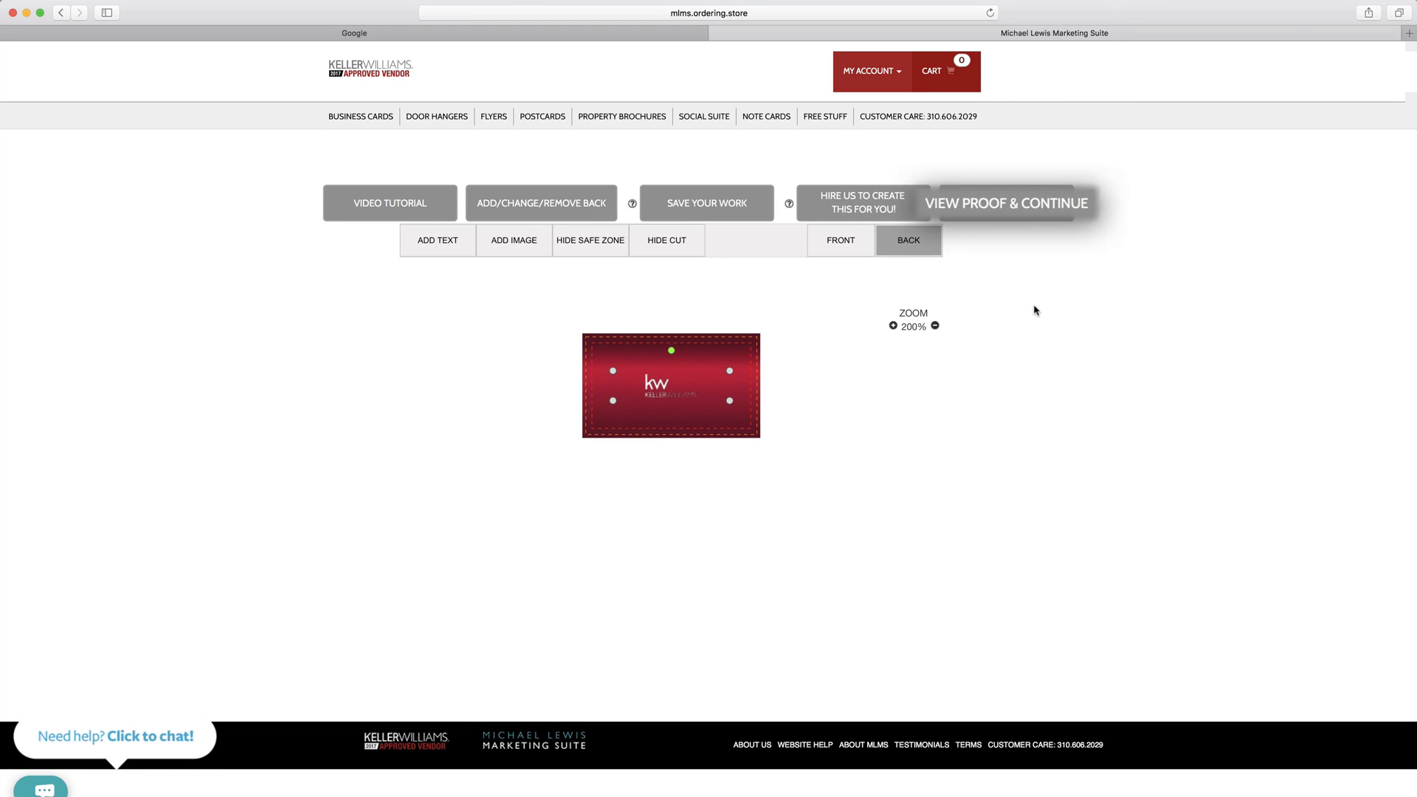
Step: Generate the card proof, download the locked PDF proof and open the downloaded file for review
{"action": "left_click", "coordinate": [1016, 217]}
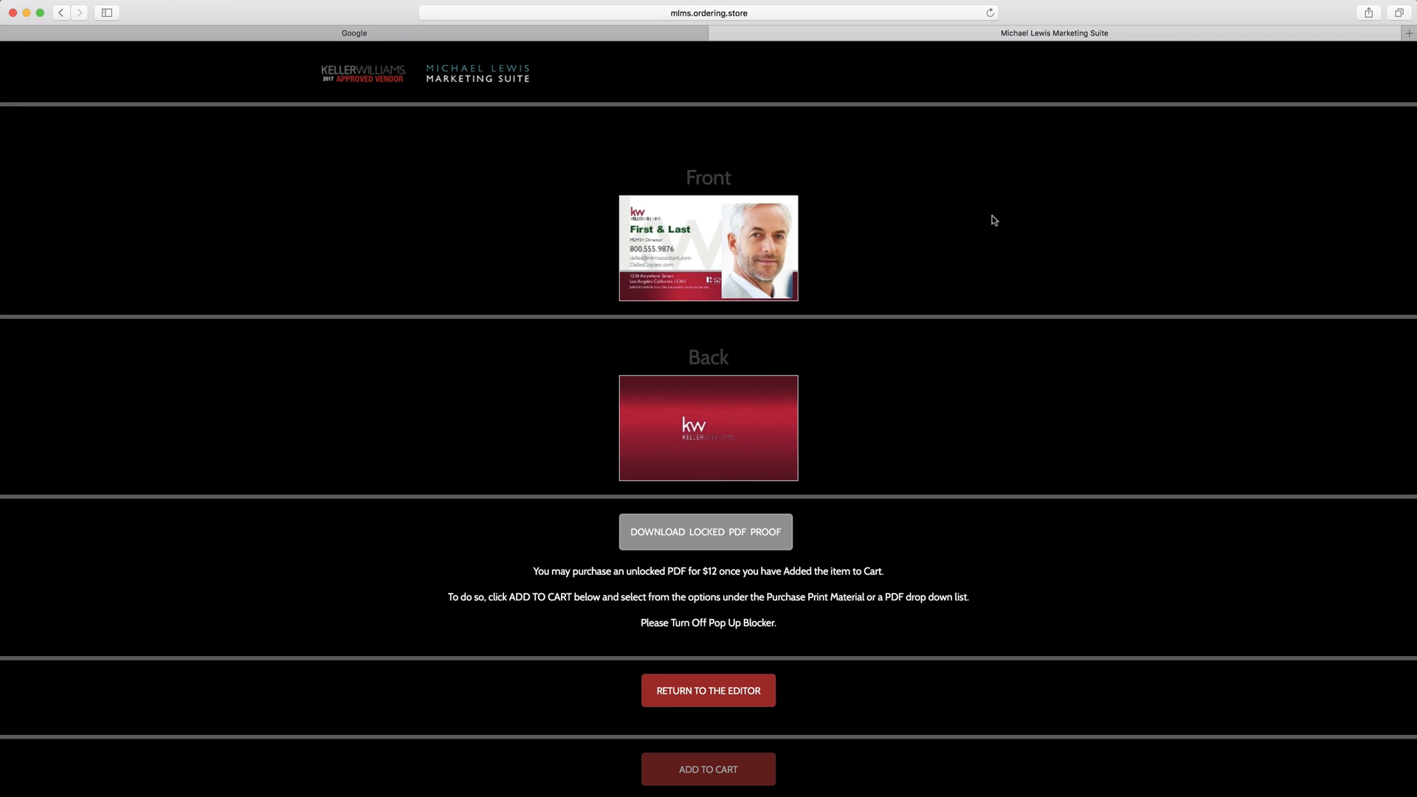
{"action": "left_click", "coordinate": [700, 544]}
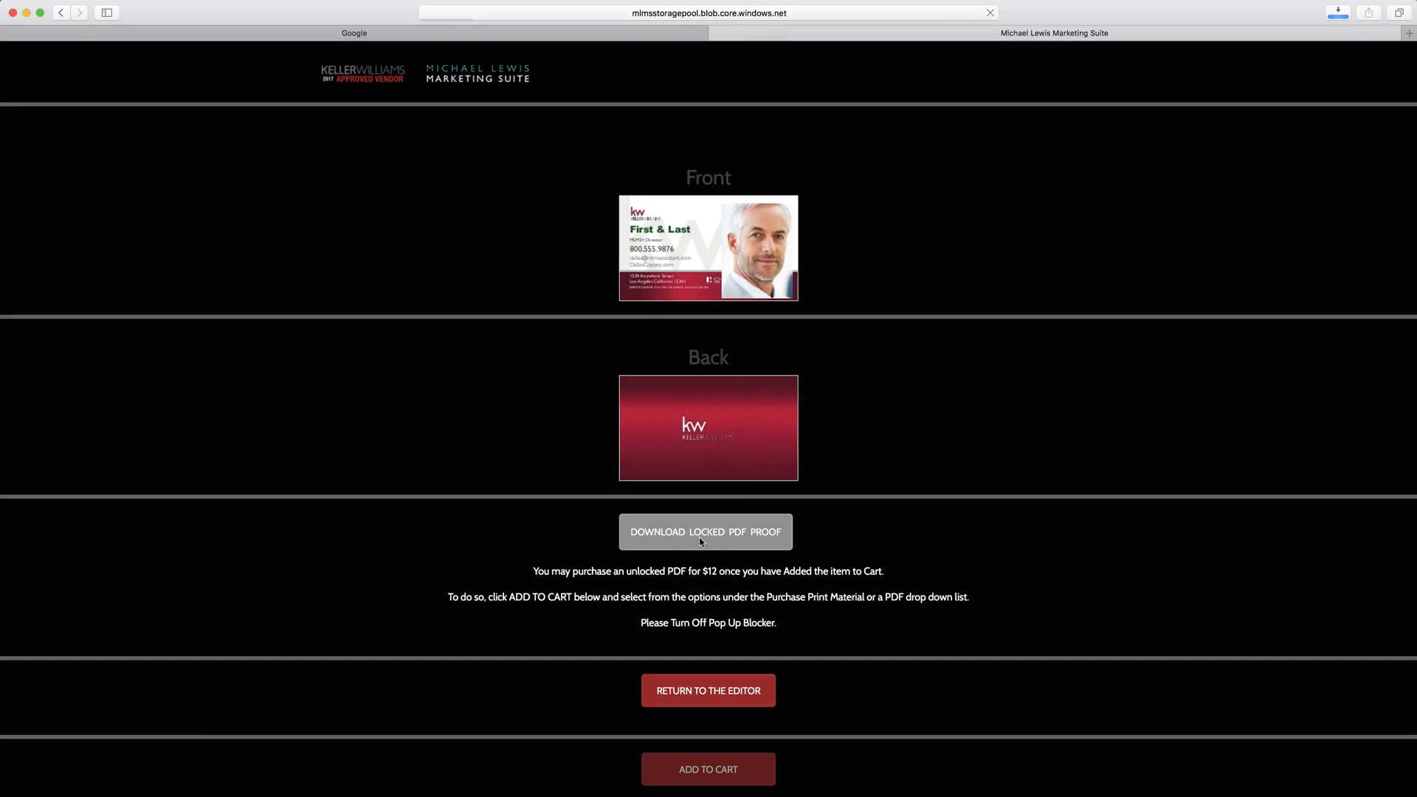
{"action": "left_click", "coordinate": [1338, 13]}
{"action": "left_click", "coordinate": [1286, 75]}
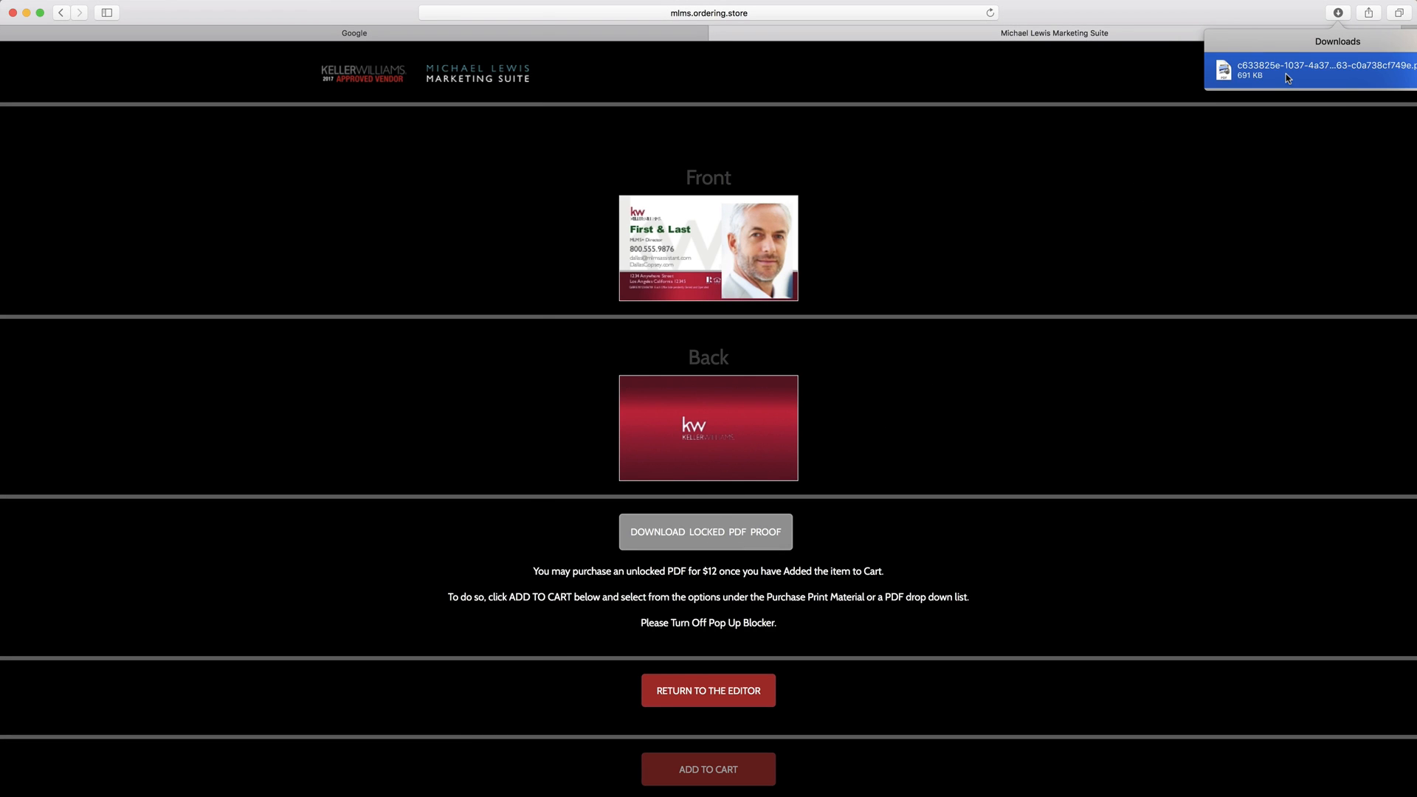
{"action": "double_click", "coordinate": [1286, 74]}
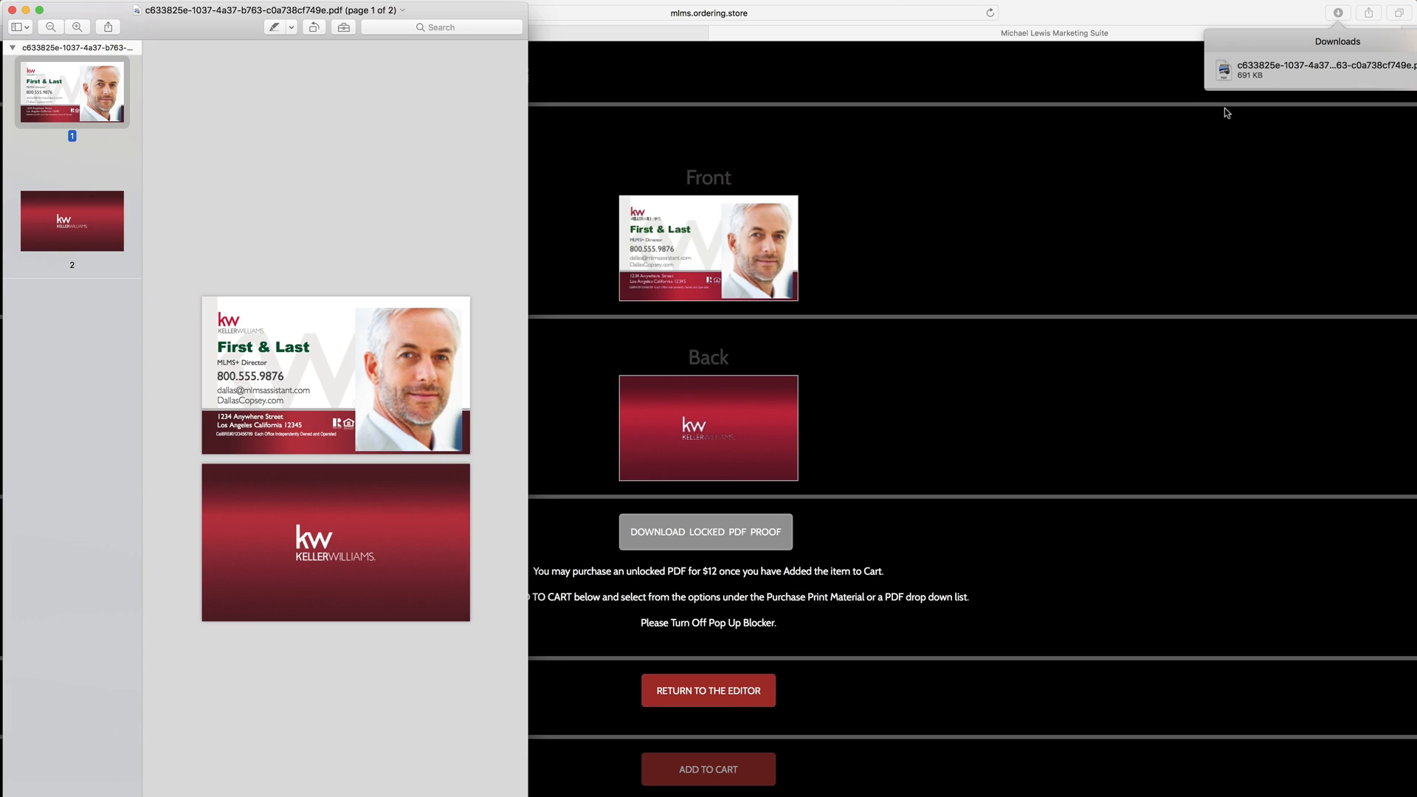
{"action": "left_click", "coordinate": [12, 10]}
Step: Accept the online proof approval statement and initial the add-to-cart confirmation to approve the work as-is
{"action": "scroll", "coordinate": [358, 361], "scroll_direction": "down", "scroll_amount": 3}
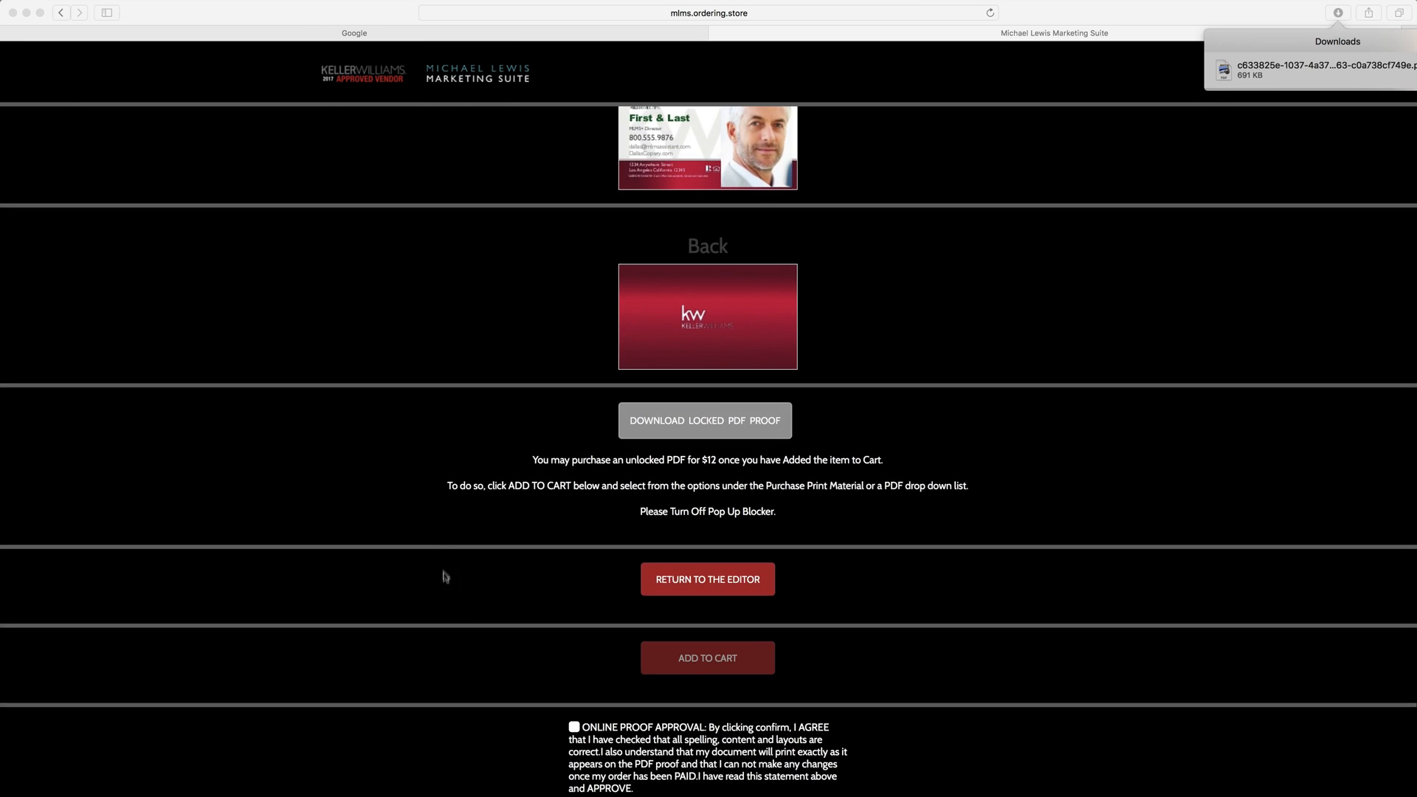
{"action": "left_click", "coordinate": [575, 729]}
{"action": "left_click", "coordinate": [575, 729]}
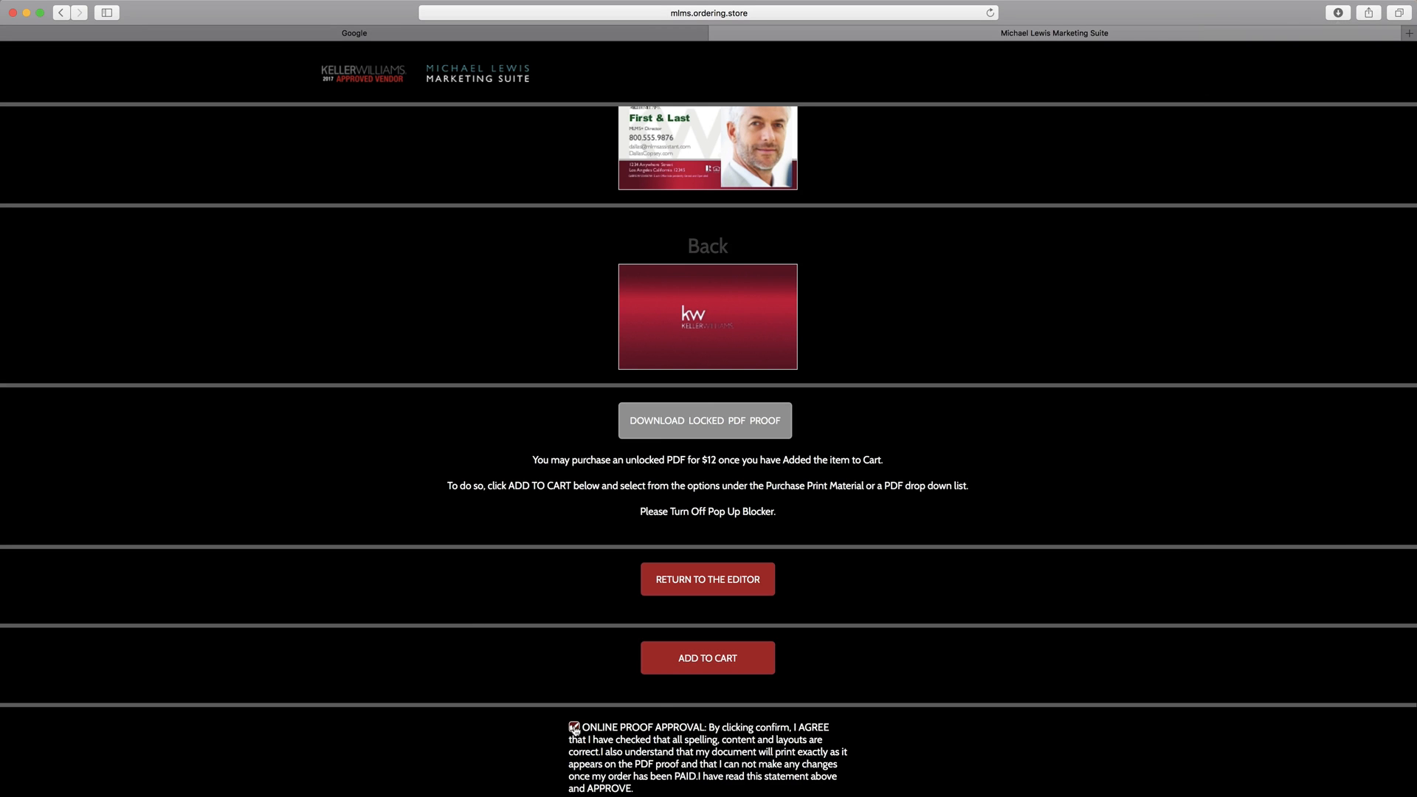
{"action": "left_click", "coordinate": [693, 670]}
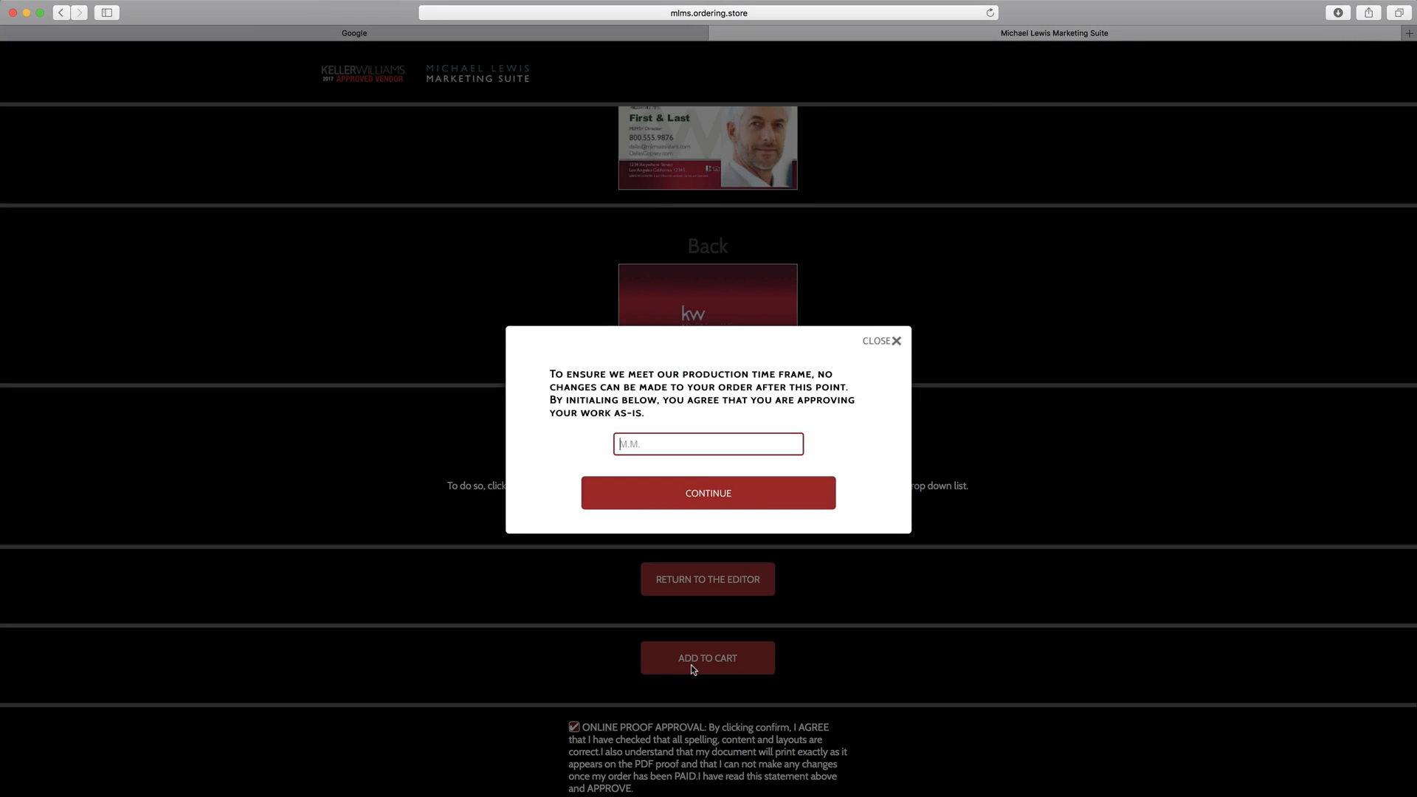
{"action": "type", "text": "dc"}
{"action": "left_click", "coordinate": [727, 494]}
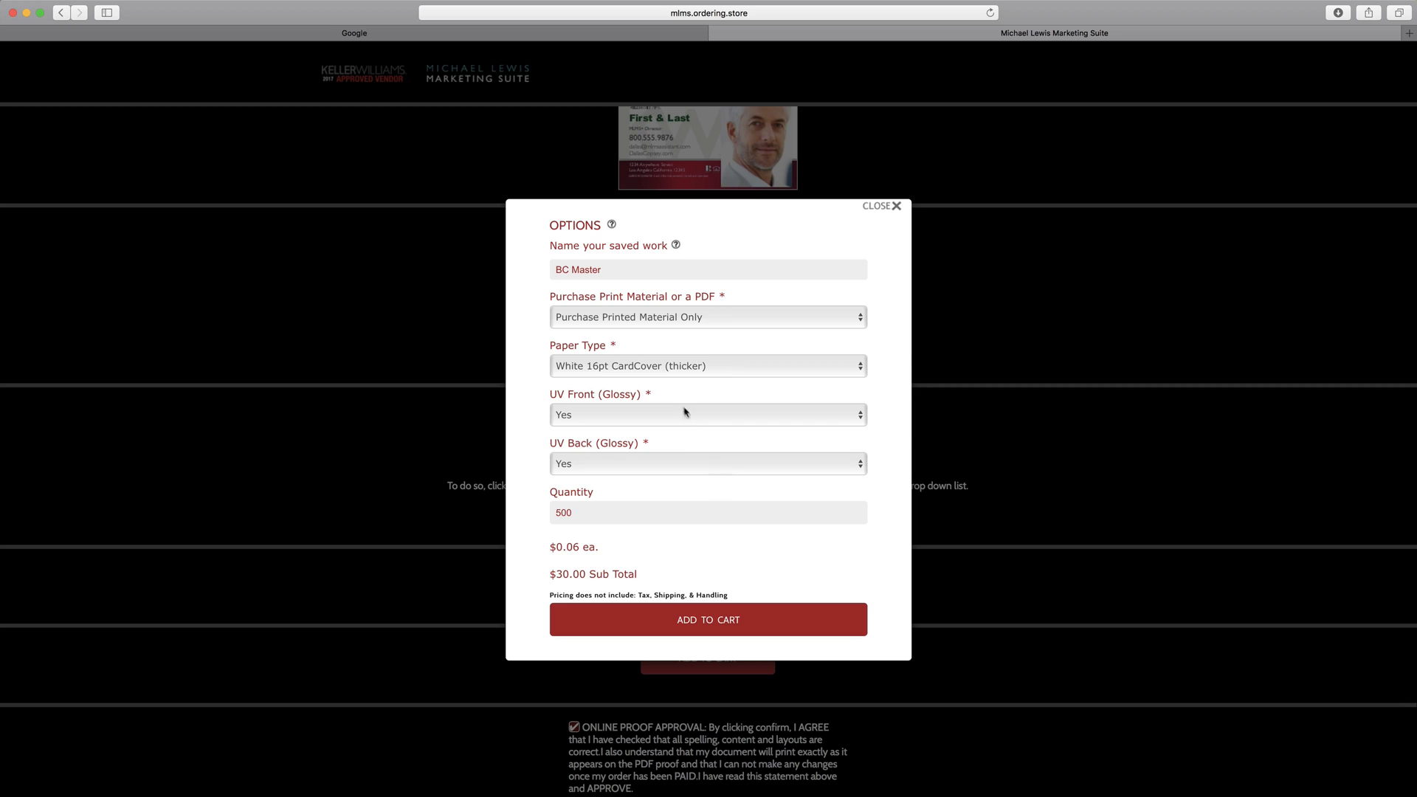
Step: Choose White 16pt CardCover (thicker) paper, set UV Back (Glossy) to No and add the card order to the cart
{"action": "left_click", "coordinate": [674, 371]}
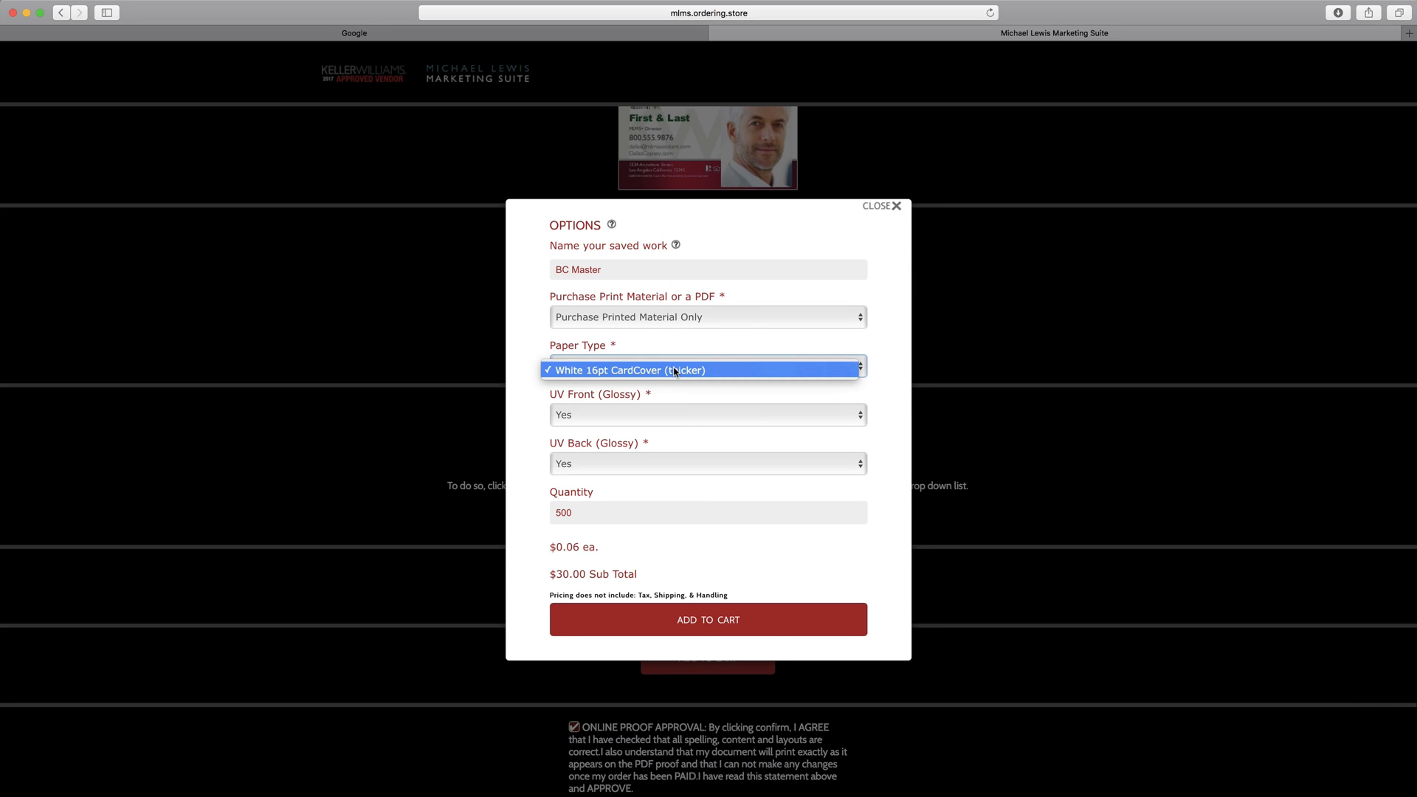
{"action": "left_click", "coordinate": [674, 370]}
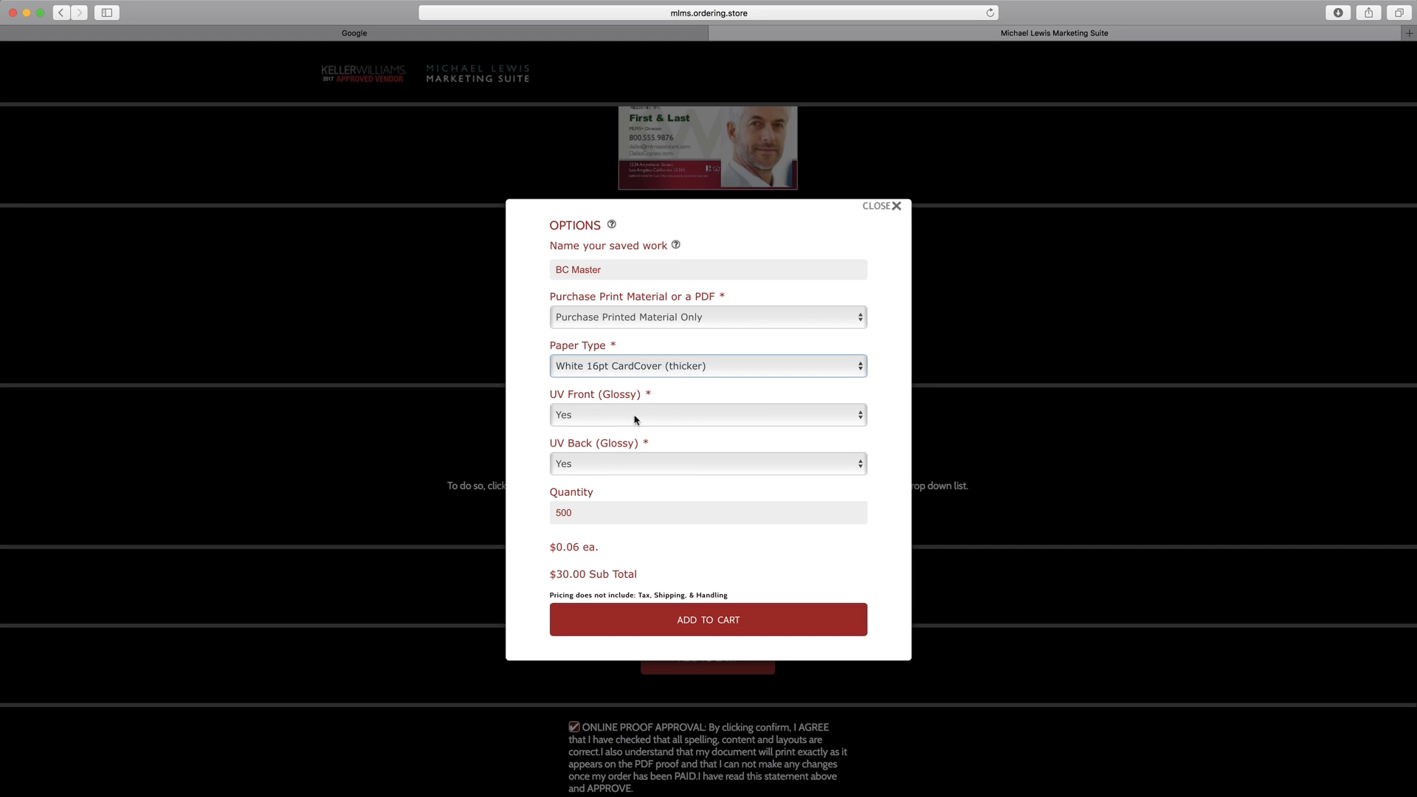
{"action": "left_click", "coordinate": [626, 464]}
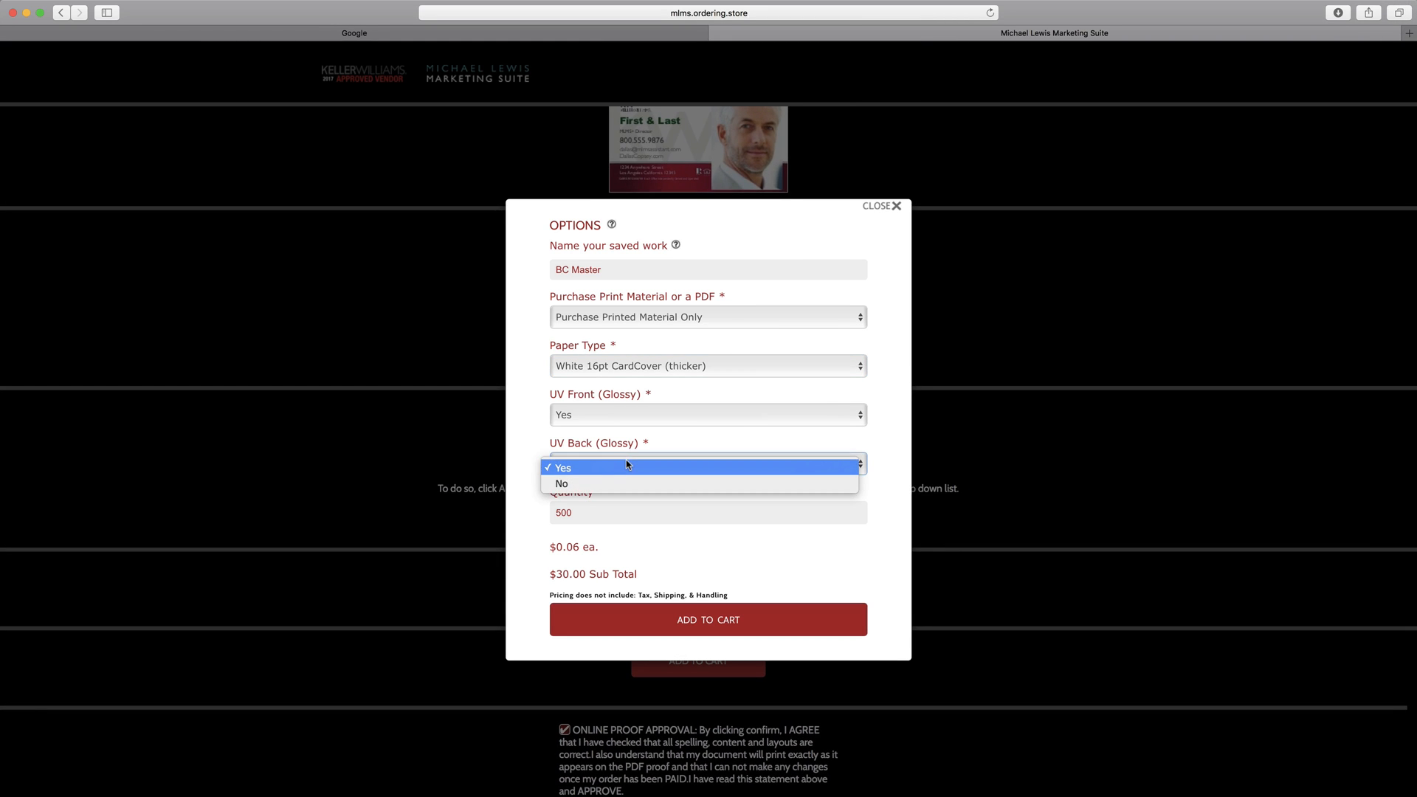
{"action": "left_click", "coordinate": [612, 487]}
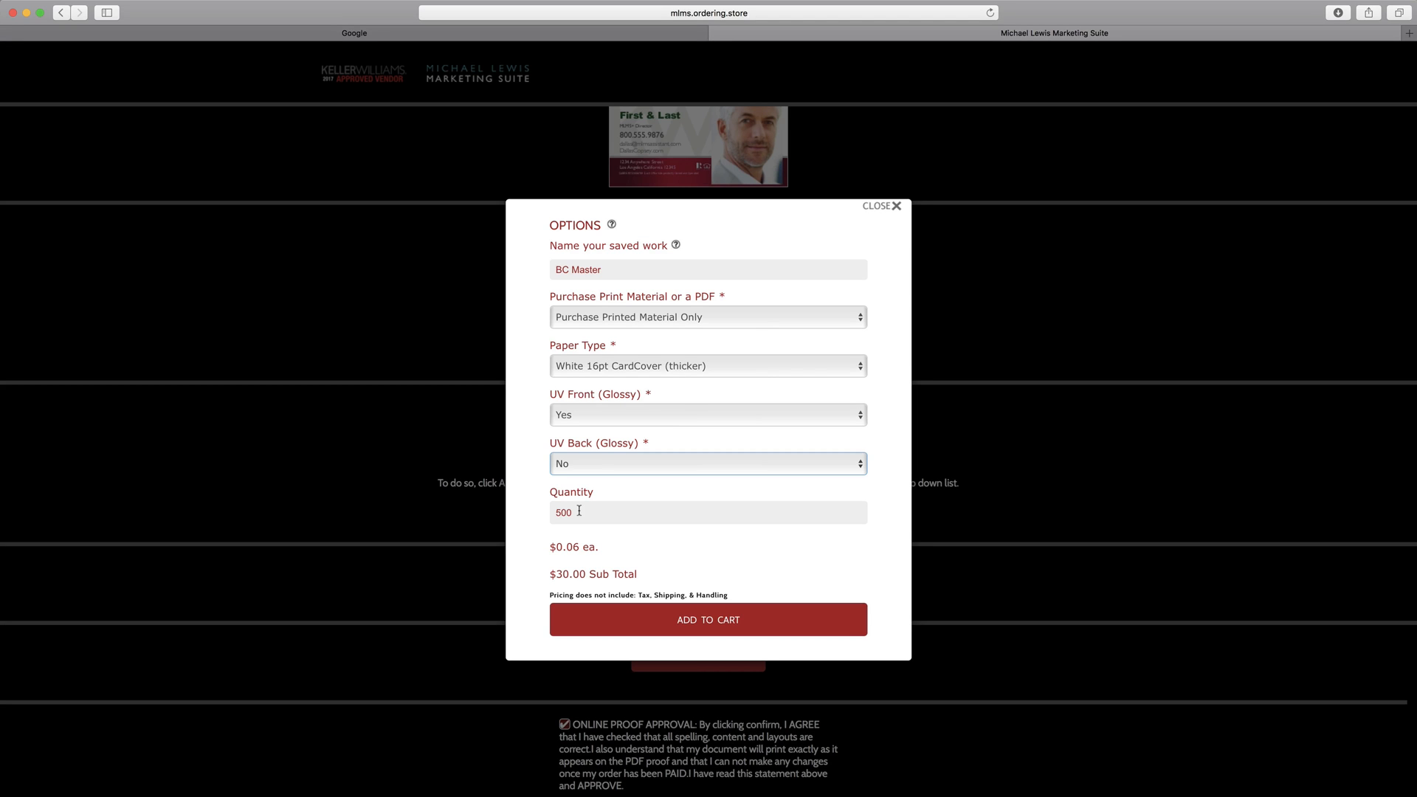
{"action": "left_click", "coordinate": [666, 620]}
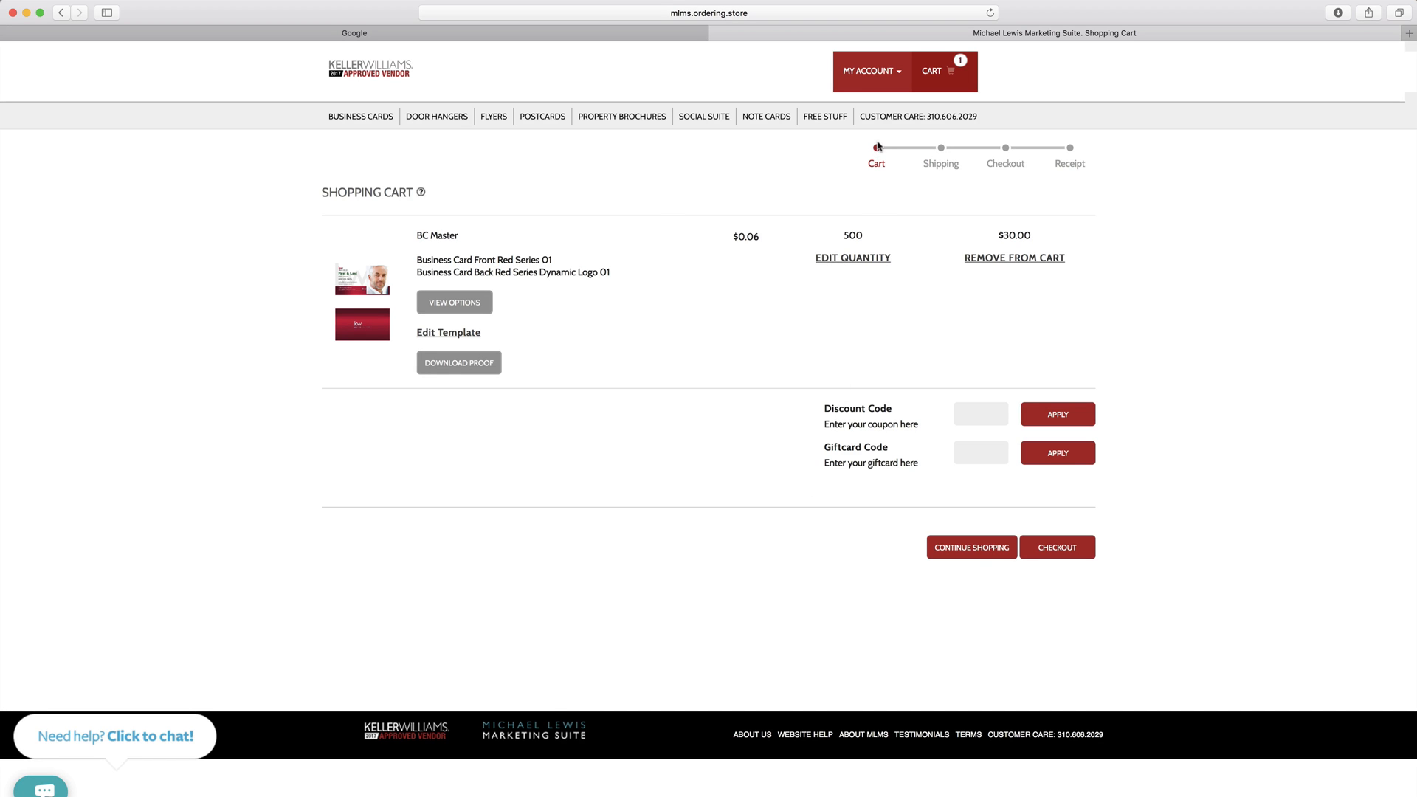
{"action": "left_click_drag", "start_coordinate": [861, 117], "coordinate": [1039, 118]}
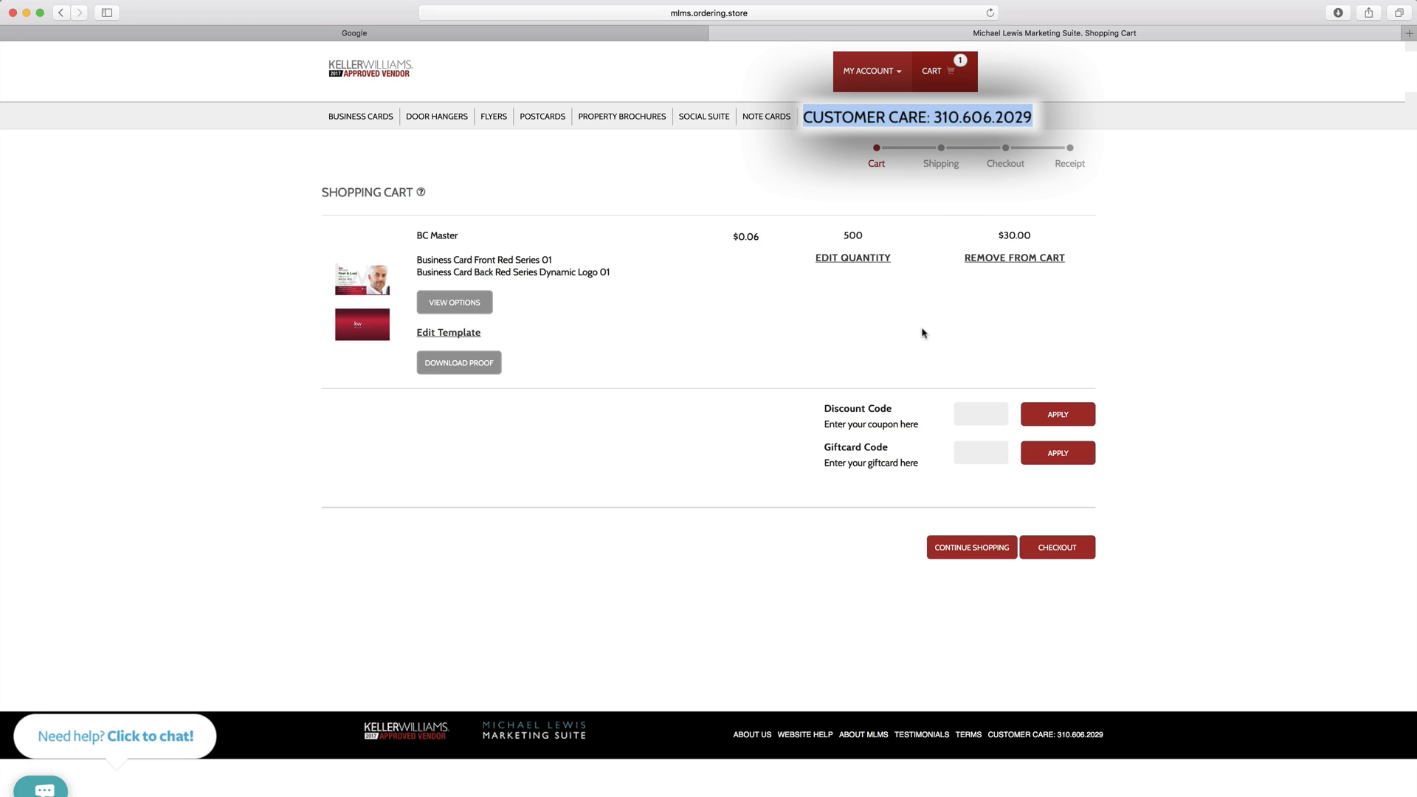